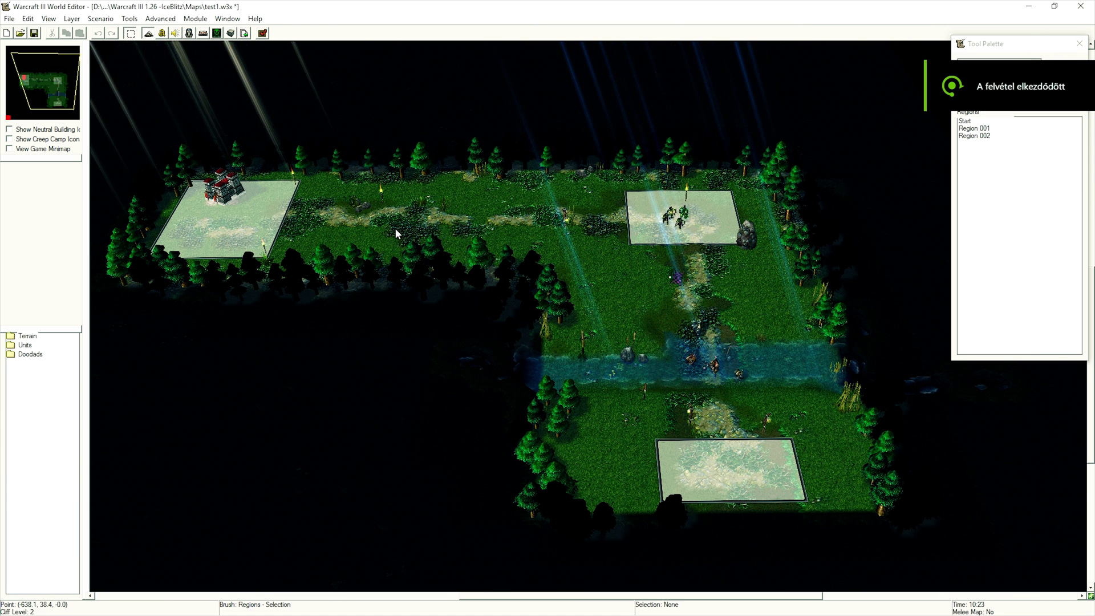
{"action": "scroll", "coordinate": [395, 229], "scroll_direction": "up", "scroll_amount": 1}
{"action": "scroll", "coordinate": [118, 319], "scroll_direction": "up", "scroll_amount": 1}
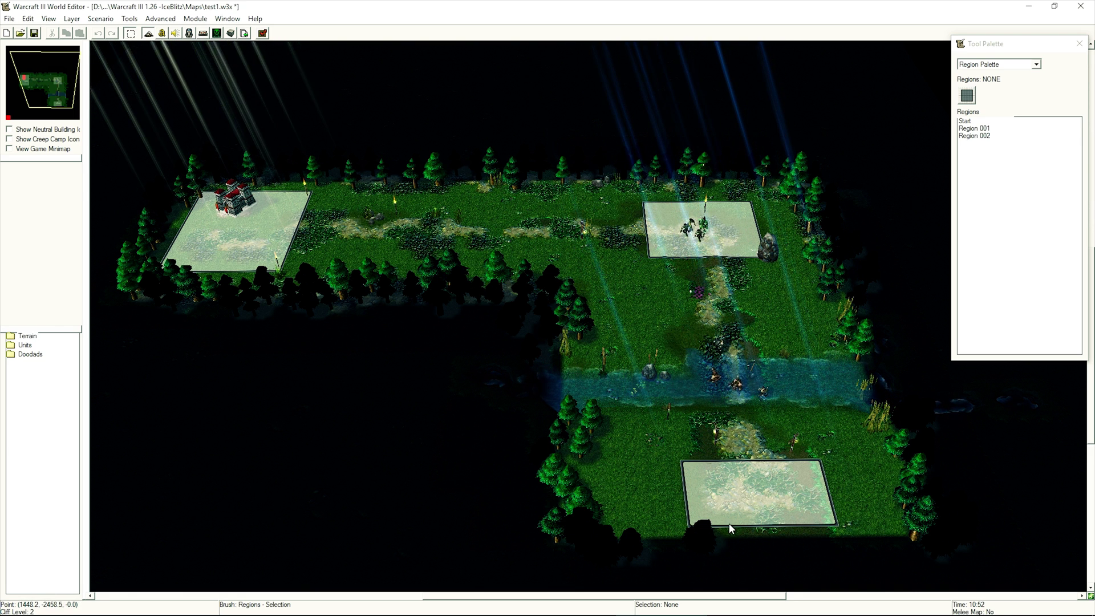
Open the Trigger Editor, add a 'unit spawner' category, and put a new 'cycle' trigger in it
{"action": "left_click", "coordinate": [174, 34]}
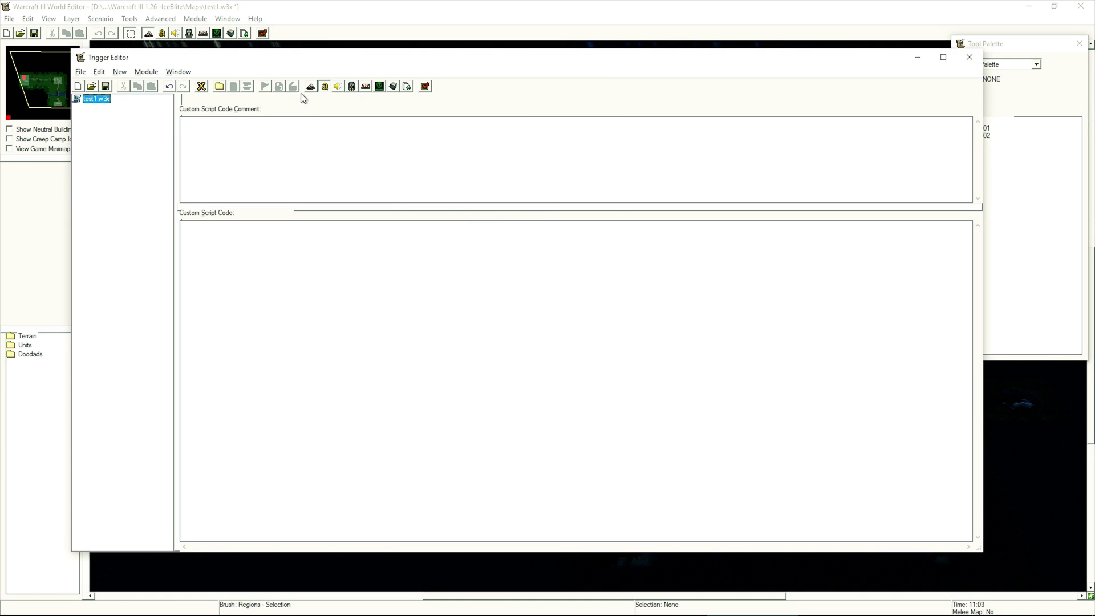
{"action": "left_click", "coordinate": [219, 86]}
{"action": "type", "text": "unit spawner"}
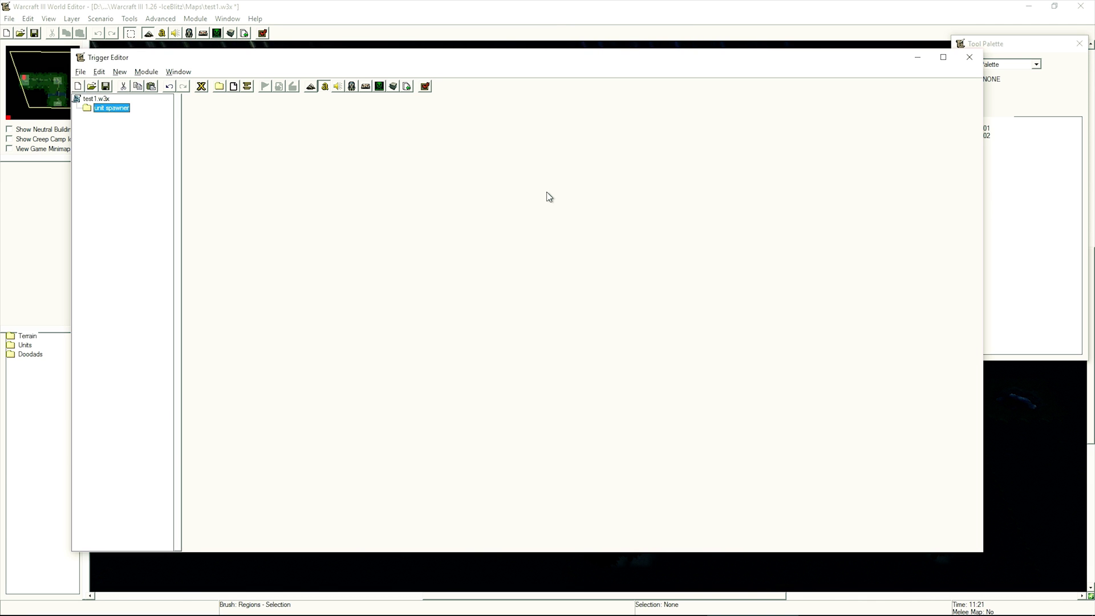
{"action": "left_click", "coordinate": [233, 87]}
{"action": "type", "text": "cycle"}
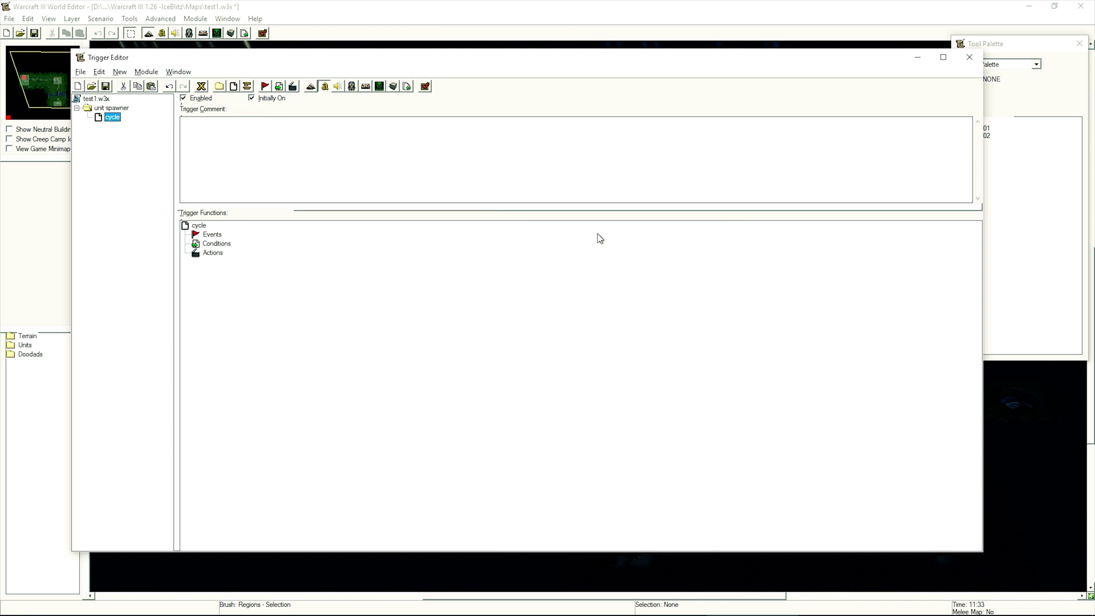
Give cycle a Time periodic event every 30 seconds, then create the spawner trigger
{"action": "left_click", "coordinate": [265, 87]}
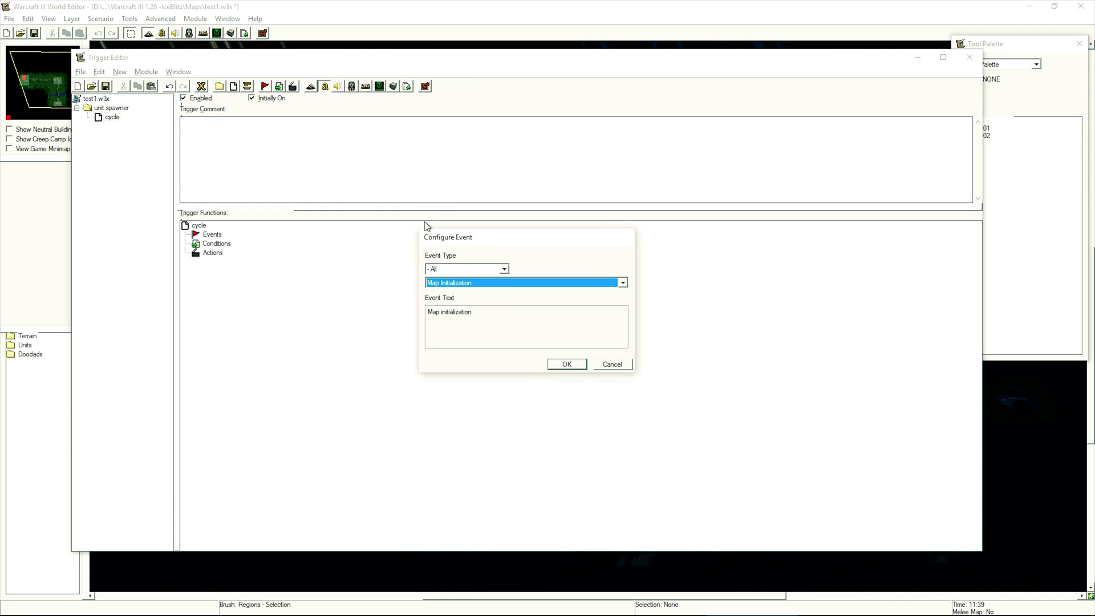
{"action": "left_click", "coordinate": [466, 269]}
{"action": "left_click", "coordinate": [459, 332]}
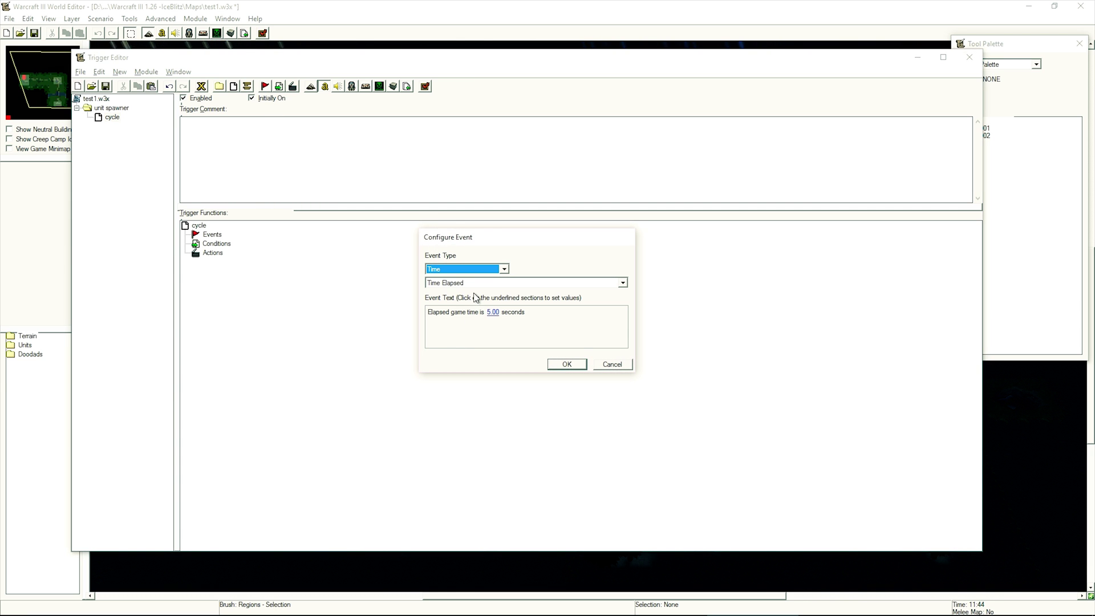
{"action": "left_click", "coordinate": [476, 284]}
{"action": "left_click", "coordinate": [475, 302]}
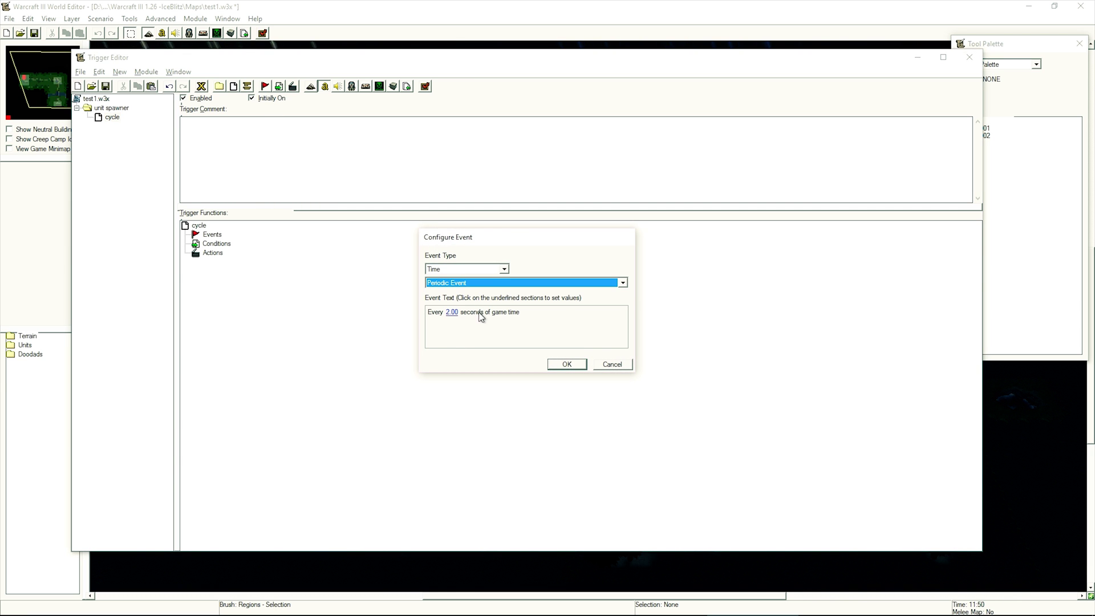
{"action": "left_click", "coordinate": [452, 312]}
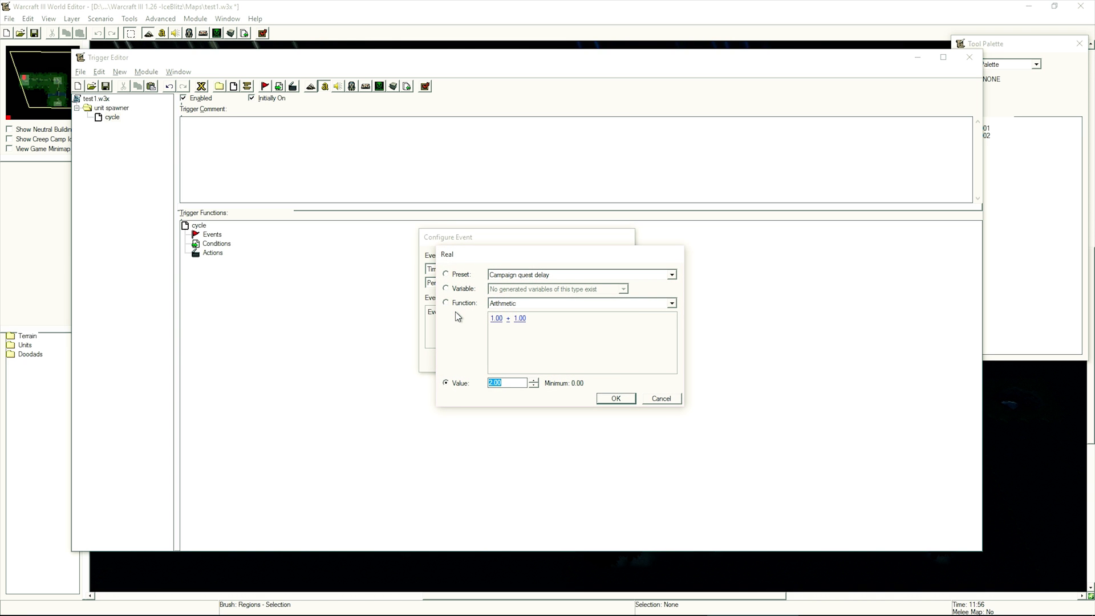
{"action": "key", "text": "Return"}
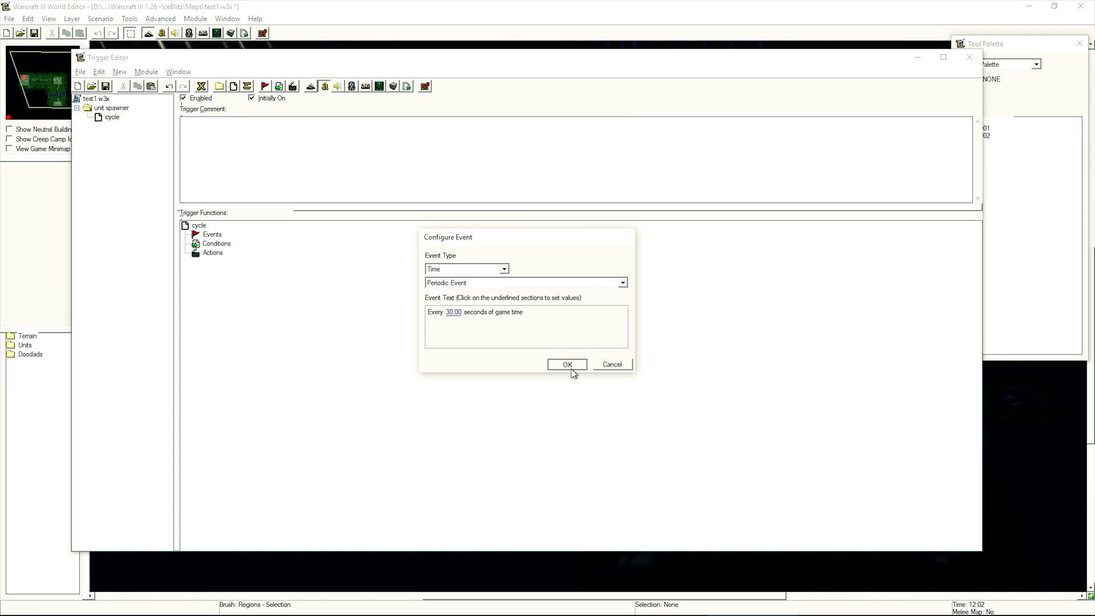
{"action": "left_click", "coordinate": [566, 365]}
{"action": "left_click", "coordinate": [233, 86]}
{"action": "type", "text": "spawner"}
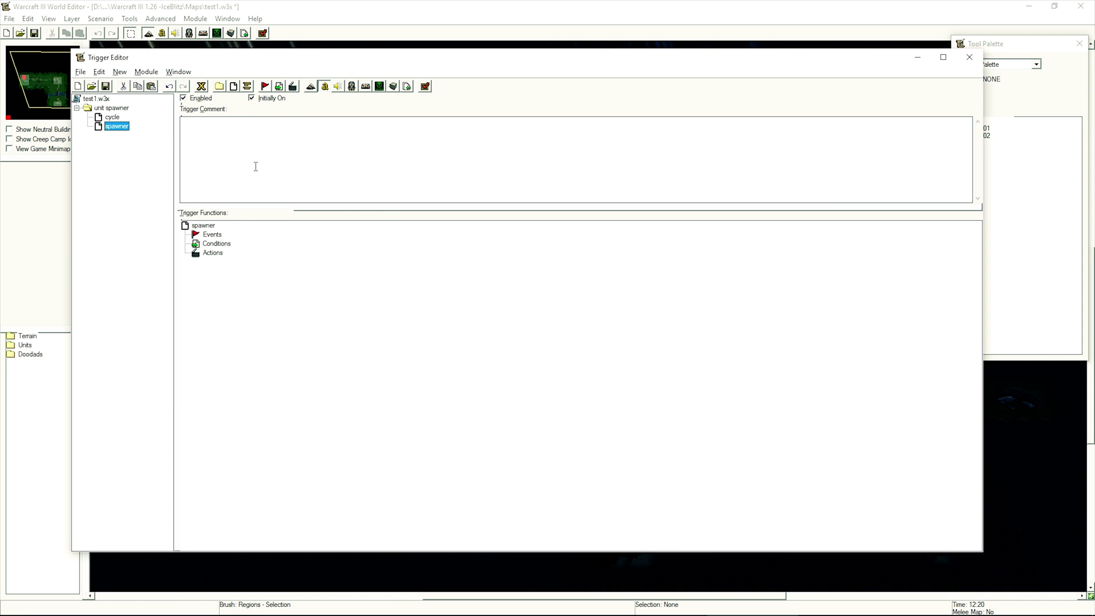
Start a Trigger - Run (Checking Conditions) action on the cycle trigger
{"action": "left_click", "coordinate": [114, 118]}
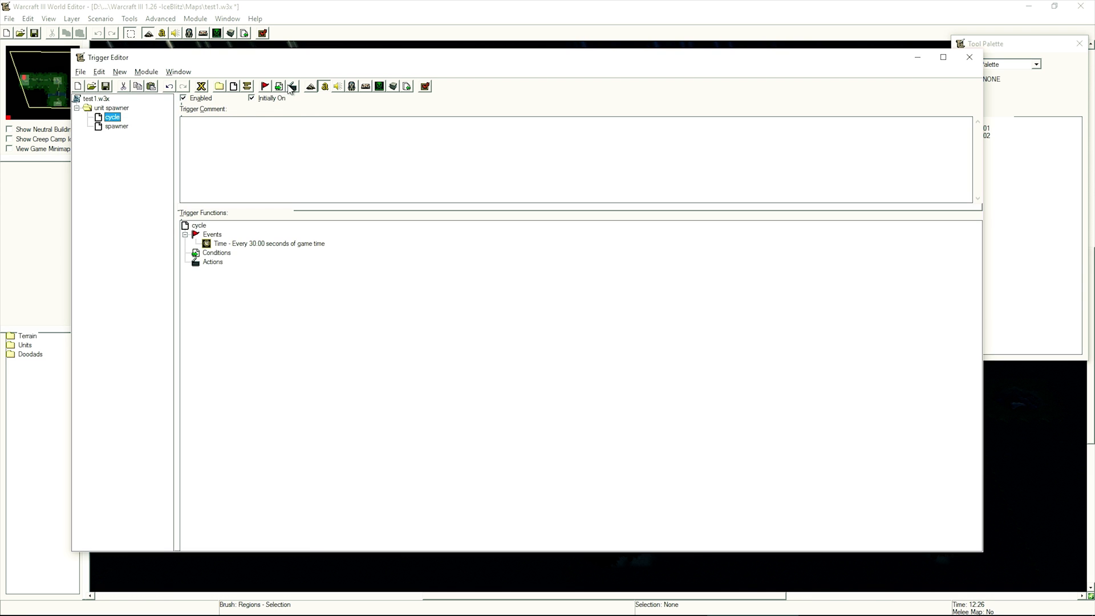
{"action": "left_click", "coordinate": [293, 85]}
{"action": "left_click", "coordinate": [451, 269]}
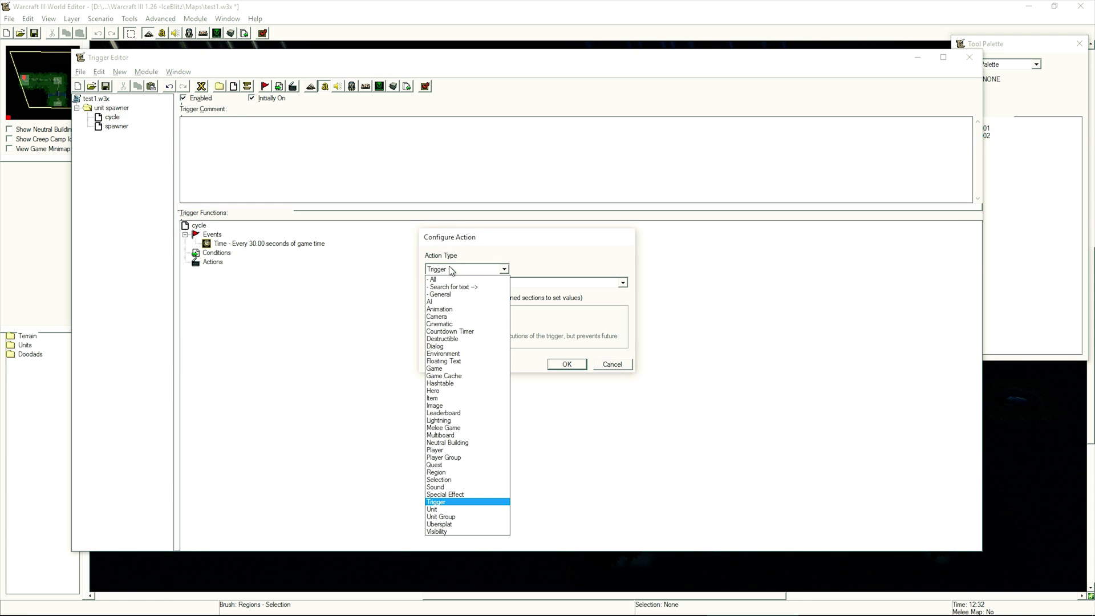
{"action": "left_click", "coordinate": [451, 270]}
{"action": "left_click", "coordinate": [622, 282]}
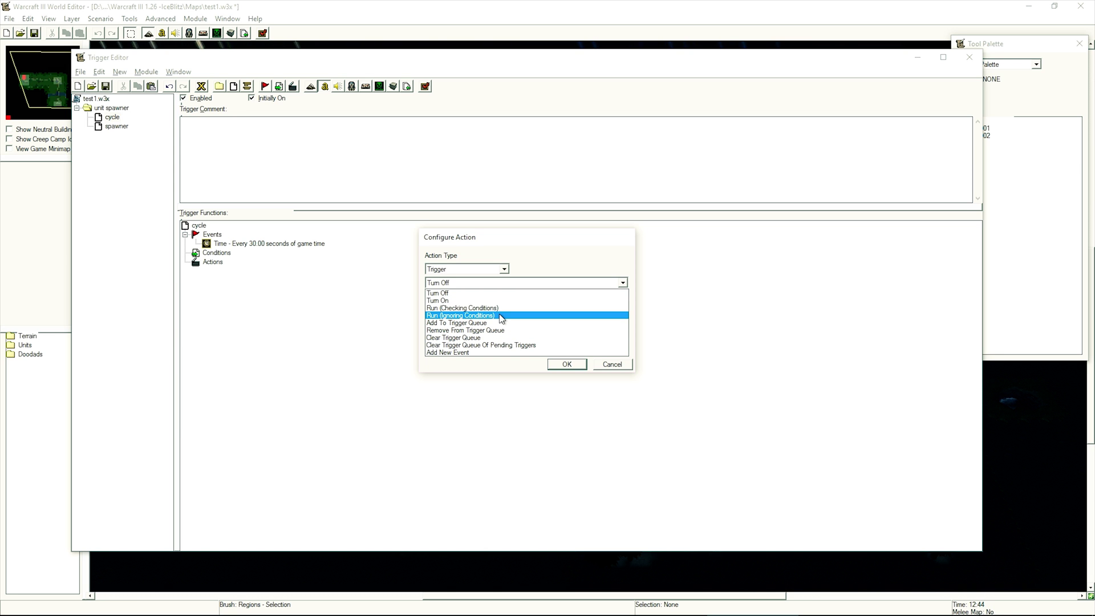
{"action": "left_click", "coordinate": [461, 308]}
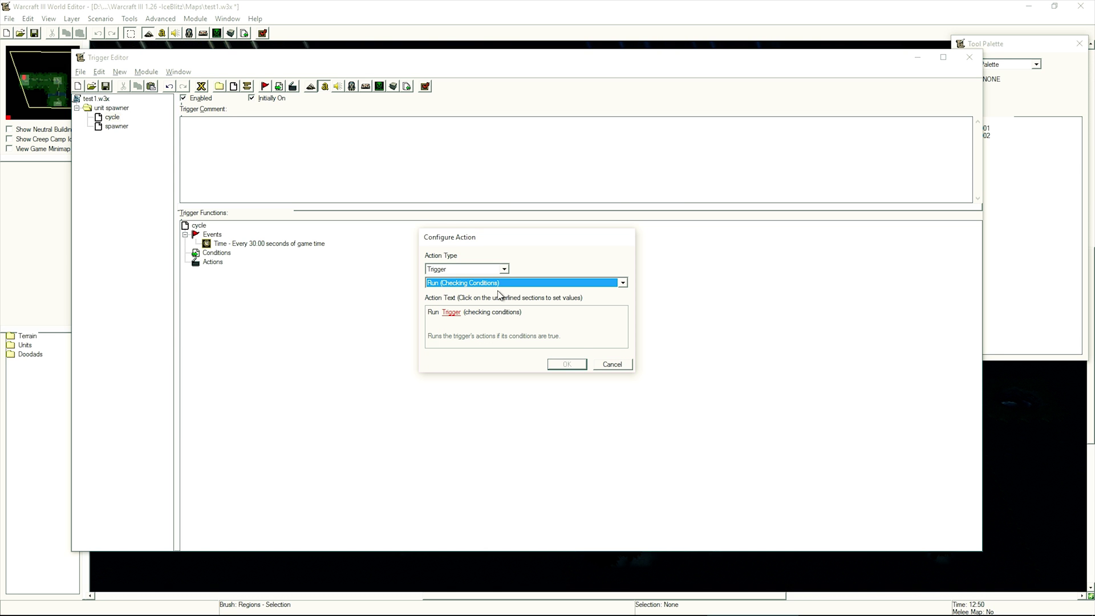
Set the action's trigger to spawner <gen>, confirm it, and select spawner
{"action": "left_click", "coordinate": [451, 312]}
{"action": "left_click", "coordinate": [461, 274]}
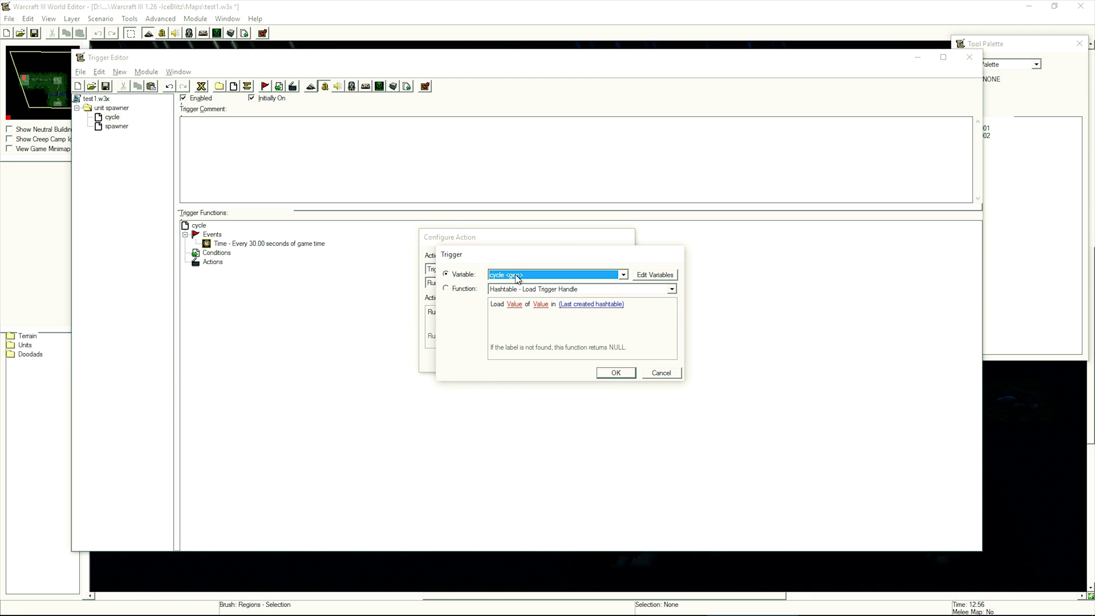
{"action": "left_click", "coordinate": [518, 274]}
{"action": "left_click", "coordinate": [518, 296]}
{"action": "left_click", "coordinate": [612, 373]}
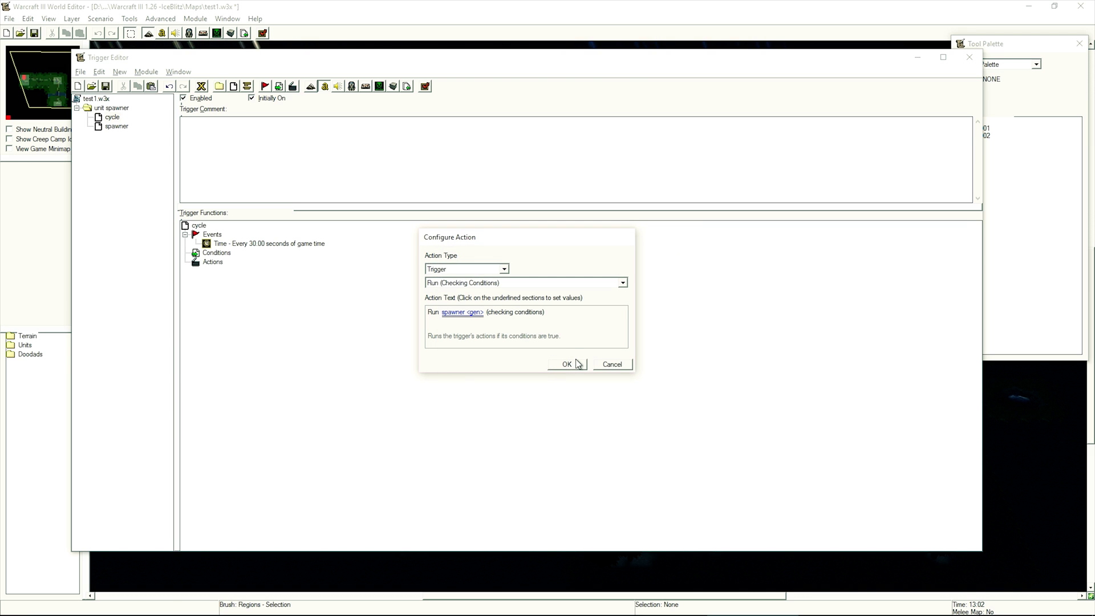
{"action": "left_click", "coordinate": [568, 364]}
{"action": "left_click", "coordinate": [118, 126]}
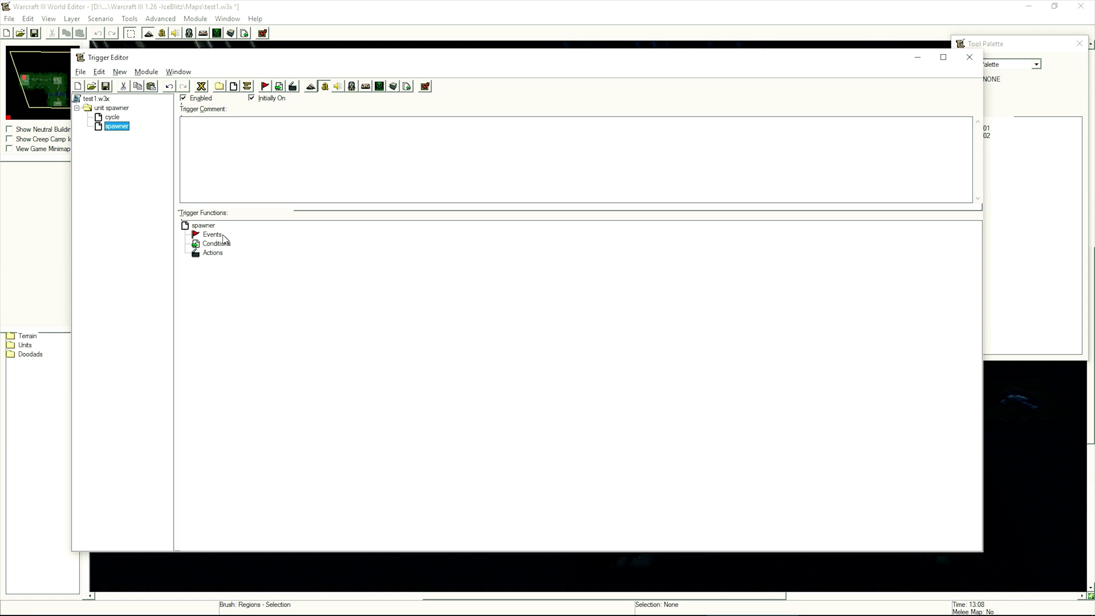
Add a Unit - Create Units Facing Angle action to spawner with 5 Footmen
{"action": "left_click", "coordinate": [293, 86]}
{"action": "left_click", "coordinate": [467, 270]}
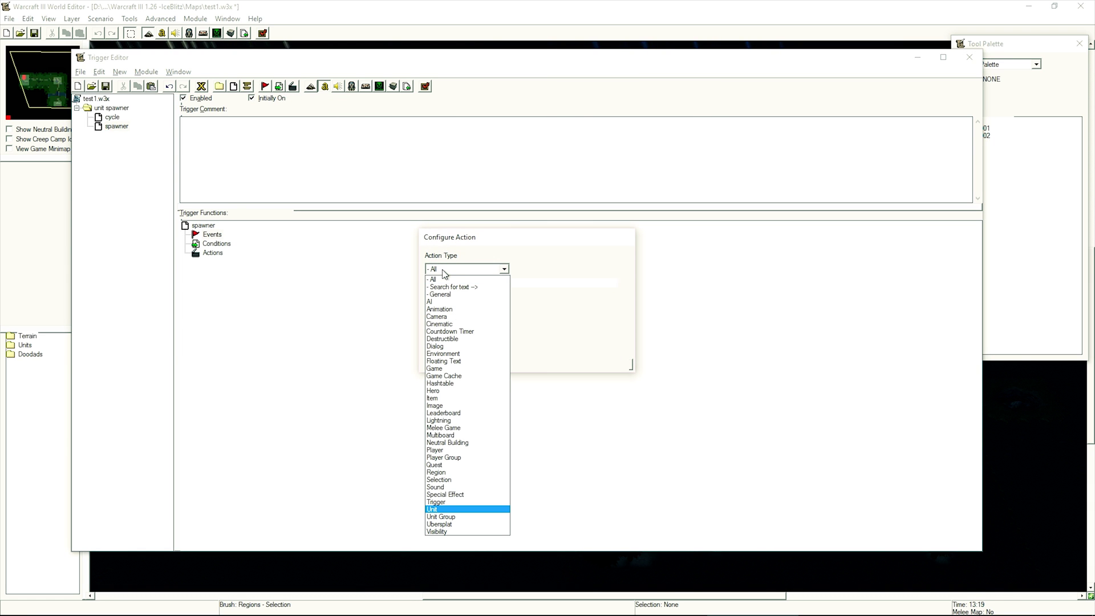
{"action": "key", "text": "Return"}
{"action": "left_click", "coordinate": [474, 283]}
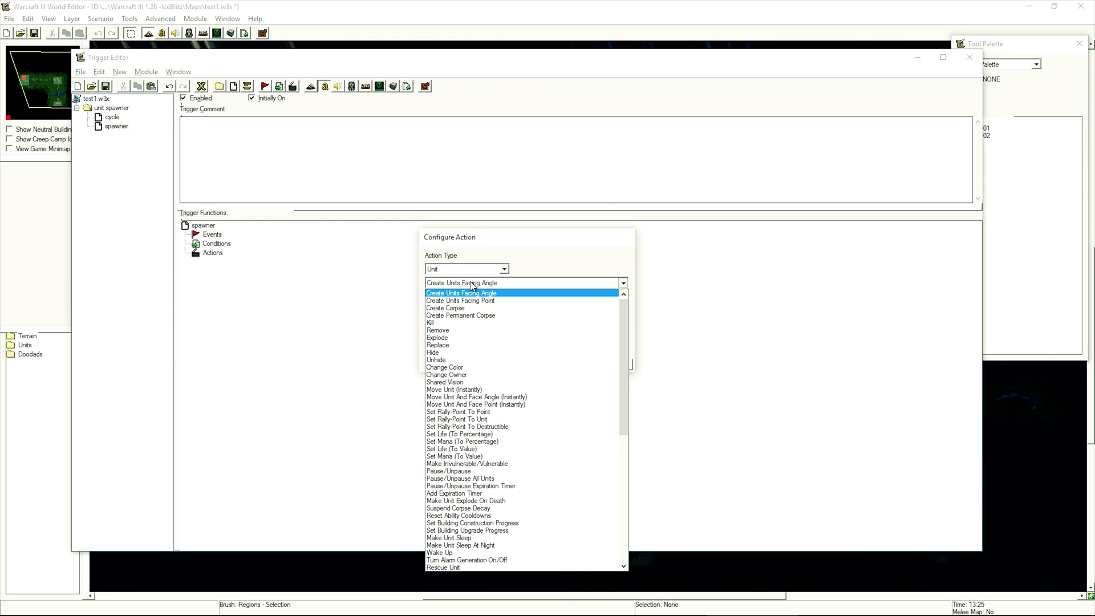
{"action": "left_click", "coordinate": [522, 283]}
{"action": "left_click", "coordinate": [450, 312]}
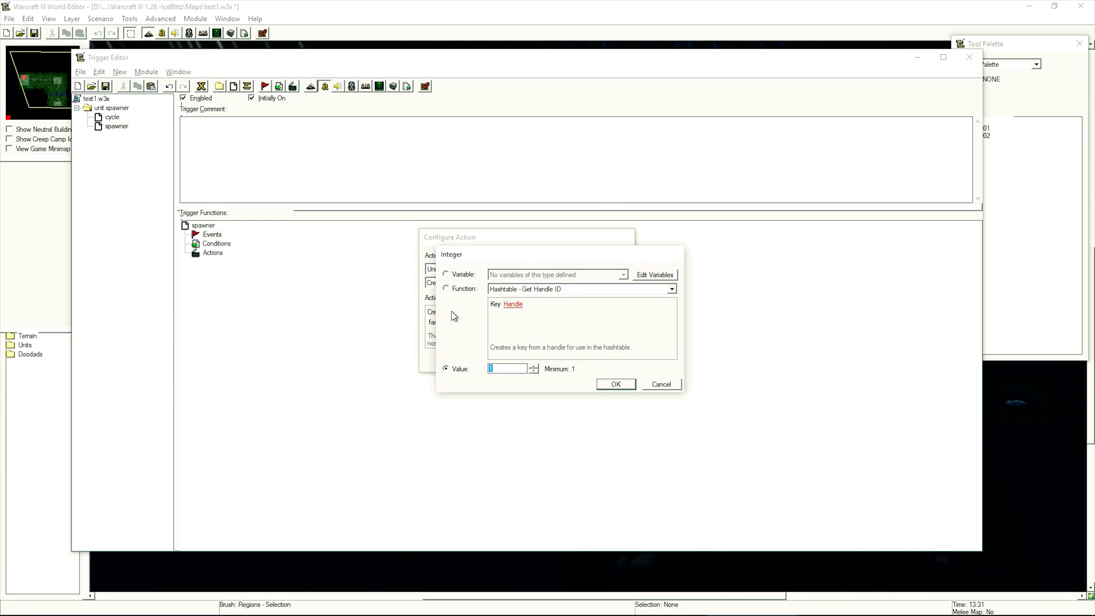
{"action": "key", "text": "Return"}
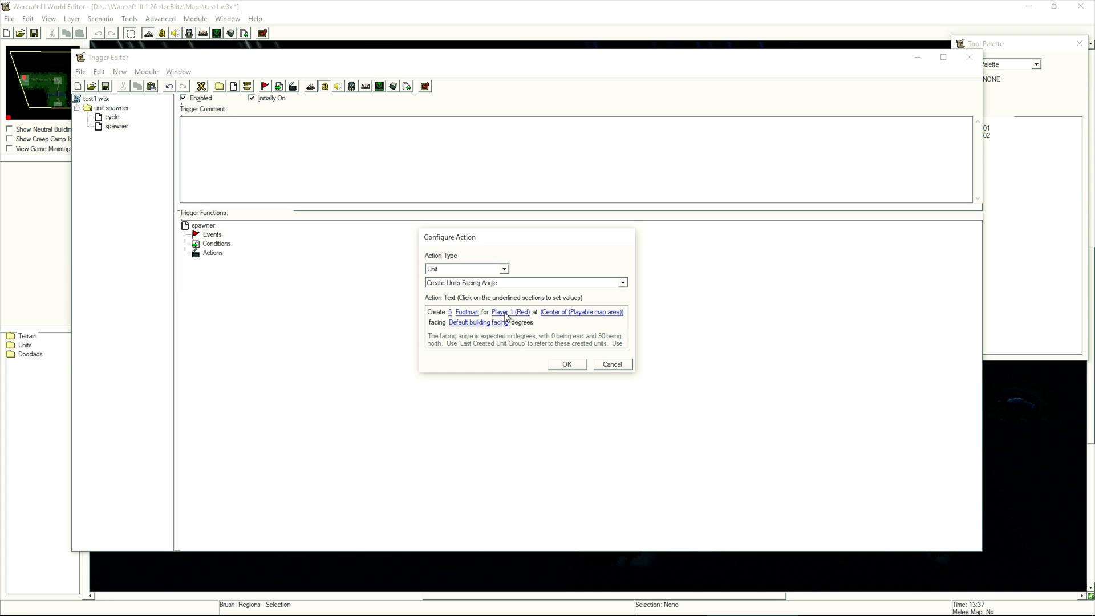
Set the spawn point to the Start region's centre and add the Mover1 trigger
{"action": "left_click", "coordinate": [573, 312]}
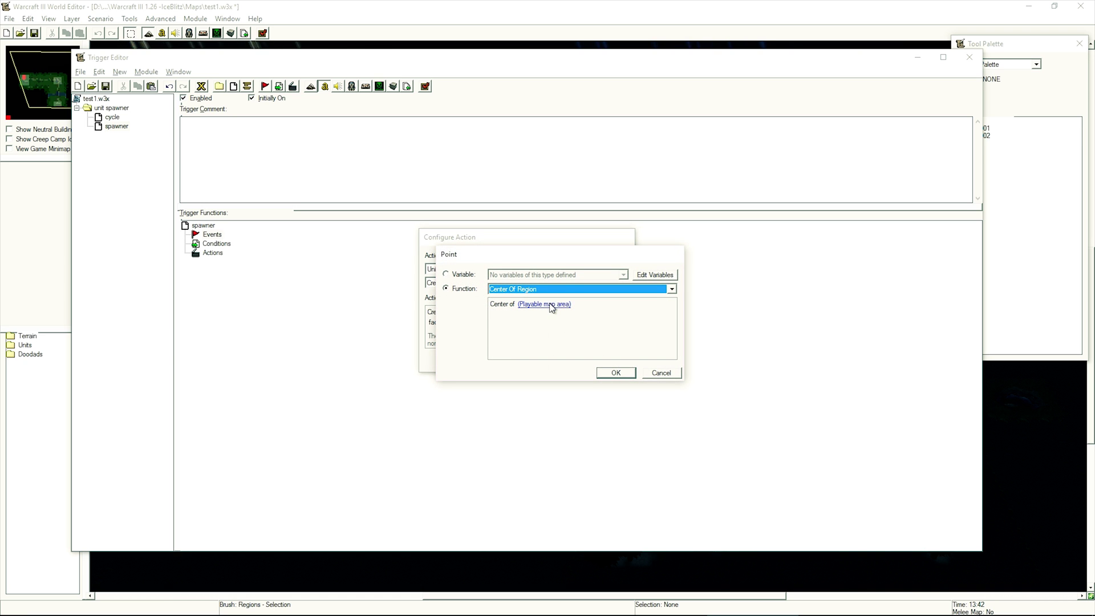
{"action": "left_click", "coordinate": [560, 305]}
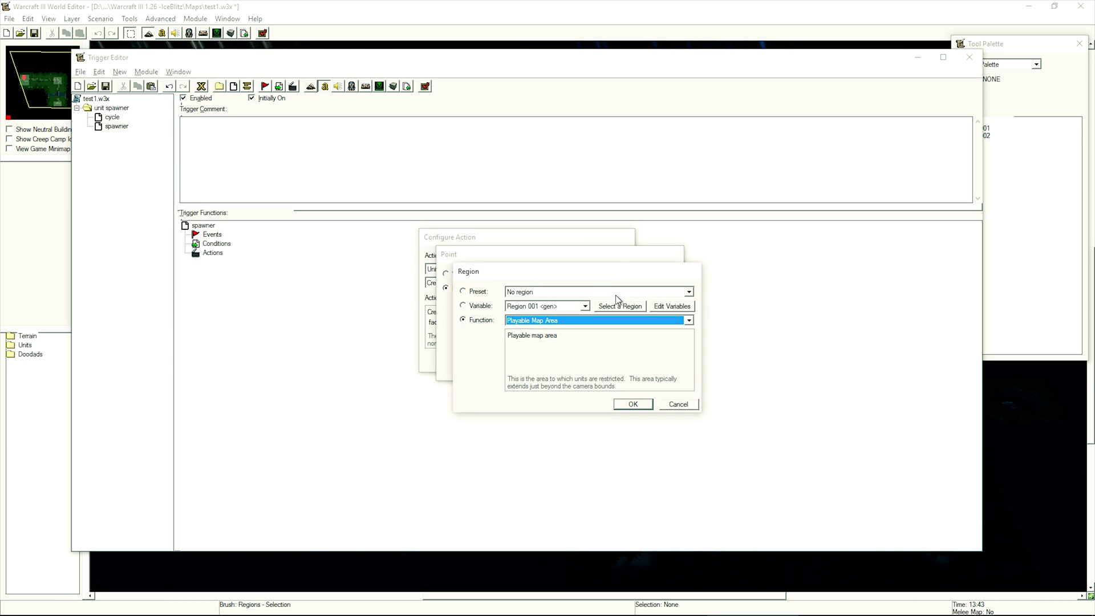
{"action": "left_click", "coordinate": [599, 298]}
{"action": "left_click", "coordinate": [240, 231]}
{"action": "left_click", "coordinate": [627, 406]}
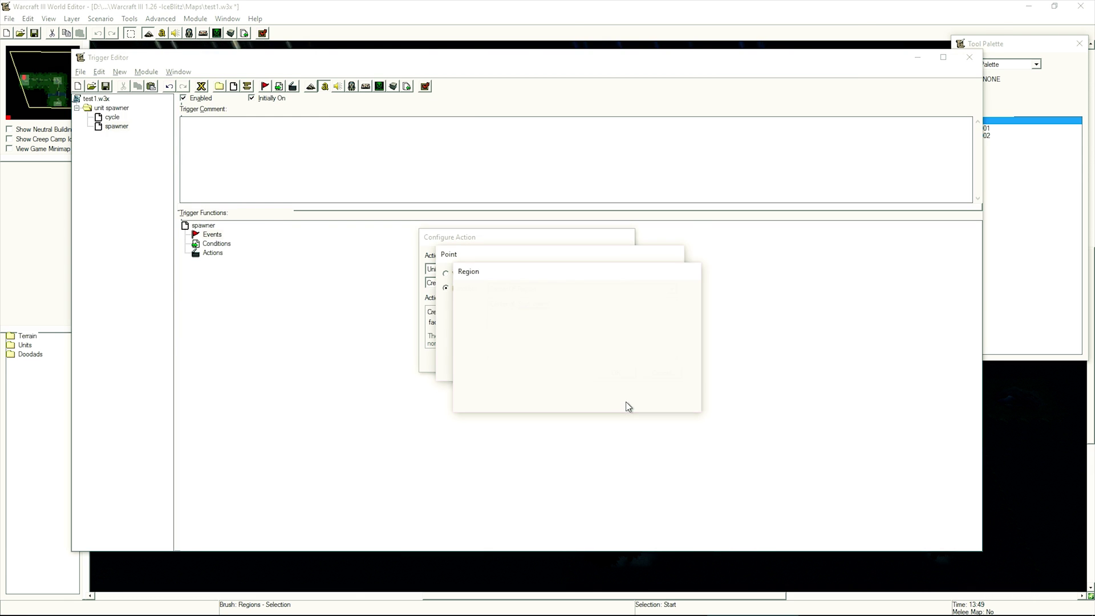
{"action": "left_click", "coordinate": [613, 375]}
{"action": "left_click", "coordinate": [578, 370]}
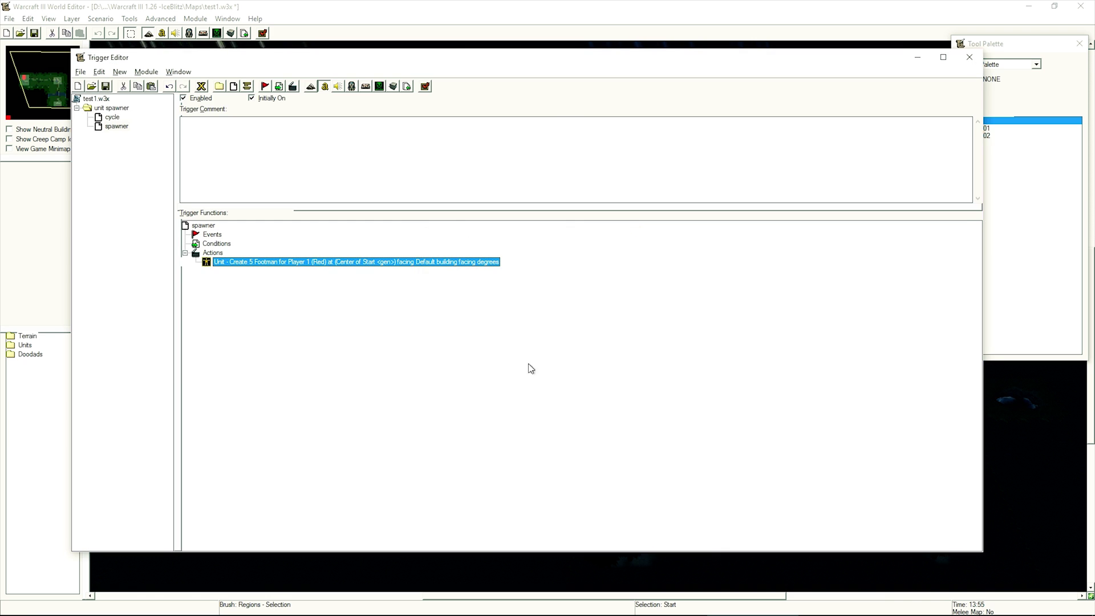
{"action": "left_click", "coordinate": [234, 86]}
{"action": "type", "text": "Mover1"}
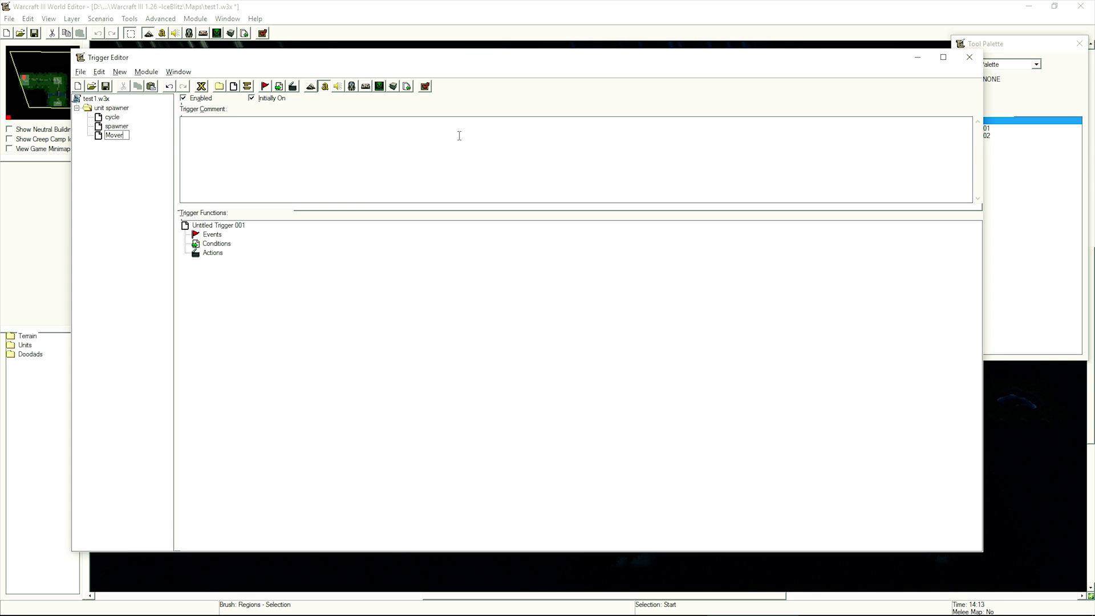
Add a Unit Enters Region event to Mover1, using the Start region picked on the map
{"action": "left_click", "coordinate": [263, 86]}
{"action": "left_click", "coordinate": [467, 270]}
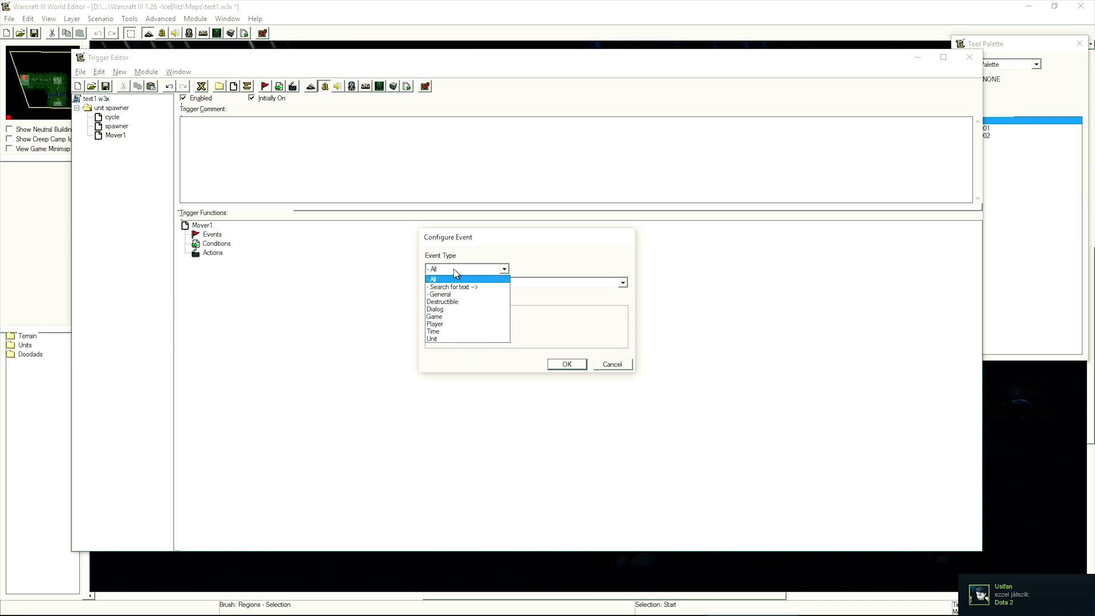
{"action": "left_click", "coordinate": [432, 339]}
{"action": "left_click", "coordinate": [525, 283]}
{"action": "left_click", "coordinate": [470, 304]}
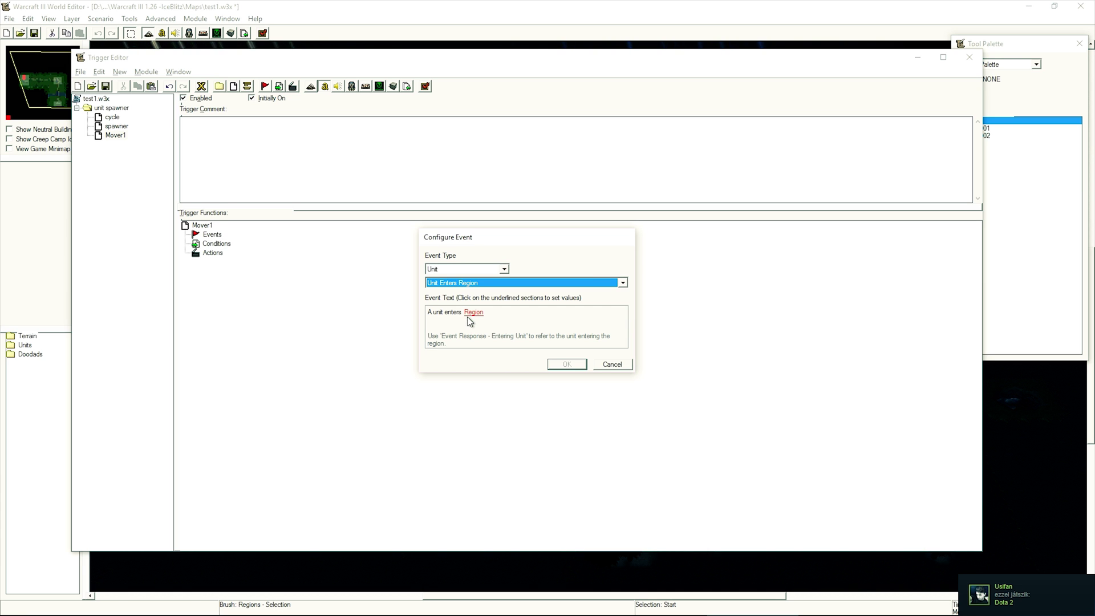
{"action": "left_click", "coordinate": [472, 312]}
{"action": "left_click", "coordinate": [590, 291]}
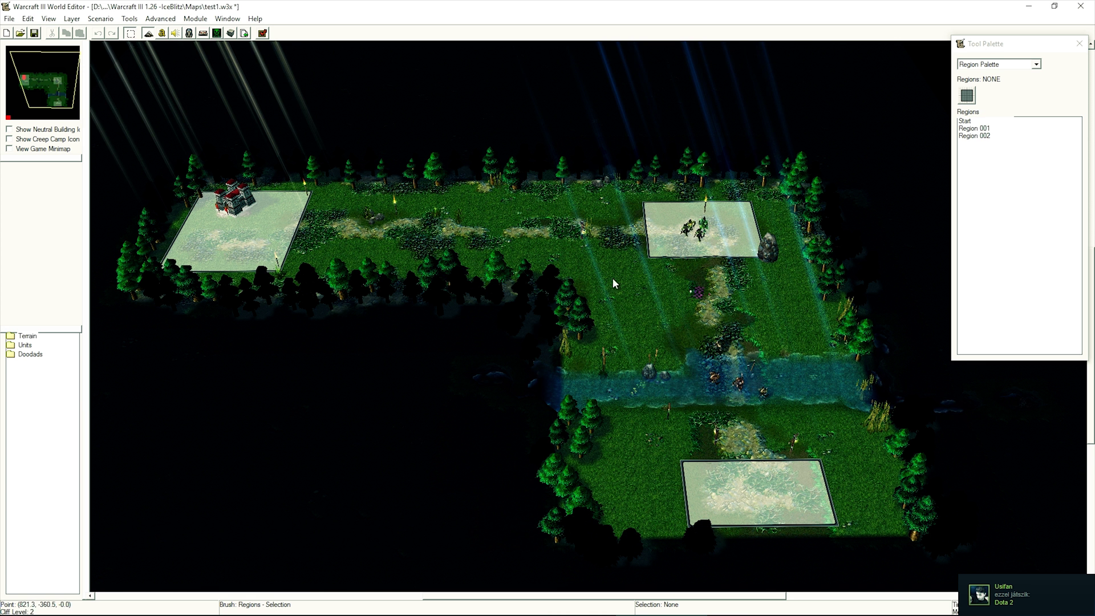
{"action": "left_click", "coordinate": [253, 246]}
{"action": "left_click", "coordinate": [614, 387]}
{"action": "left_click", "coordinate": [568, 364]}
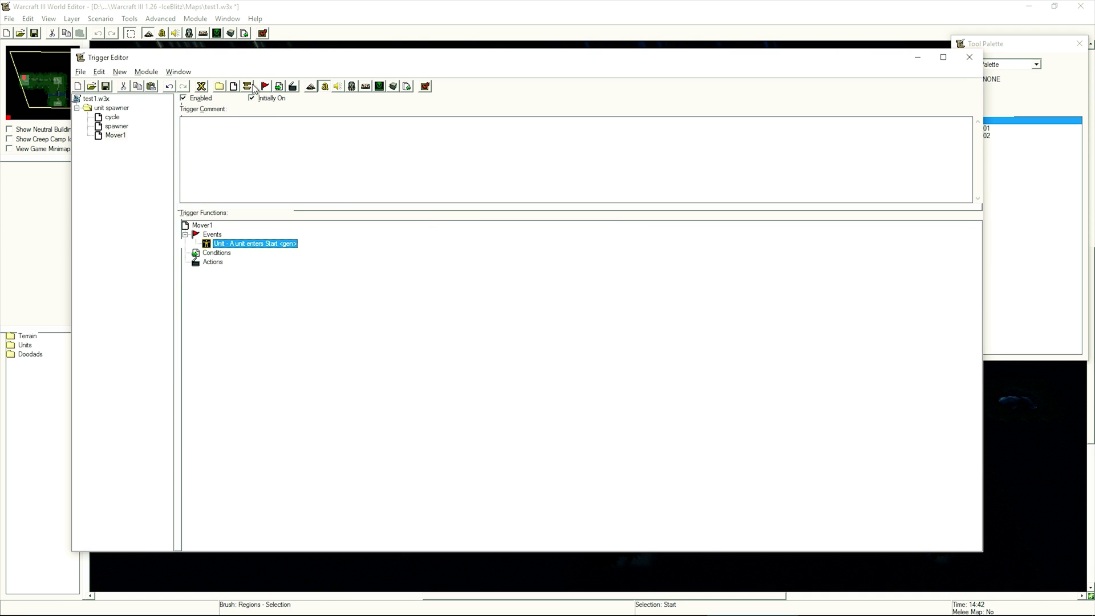
Add a Player Comparison condition: Owner of (Entering Unit) equals Player 1 (Red)
{"action": "left_click", "coordinate": [279, 86]}
{"action": "left_click", "coordinate": [525, 283]}
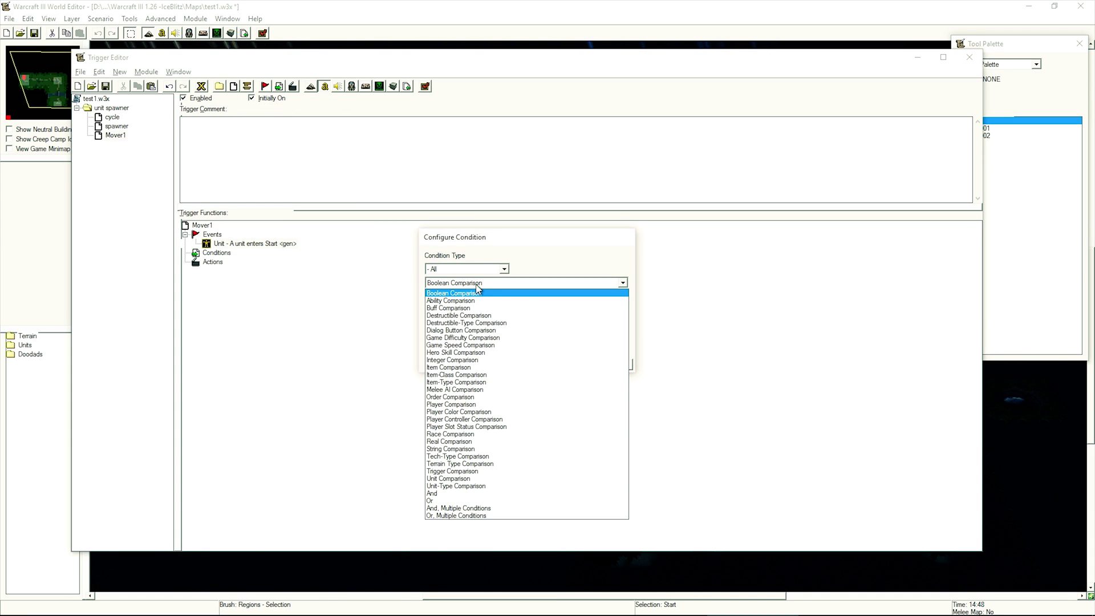
{"action": "key", "text": "p"}
{"action": "key", "text": "Return"}
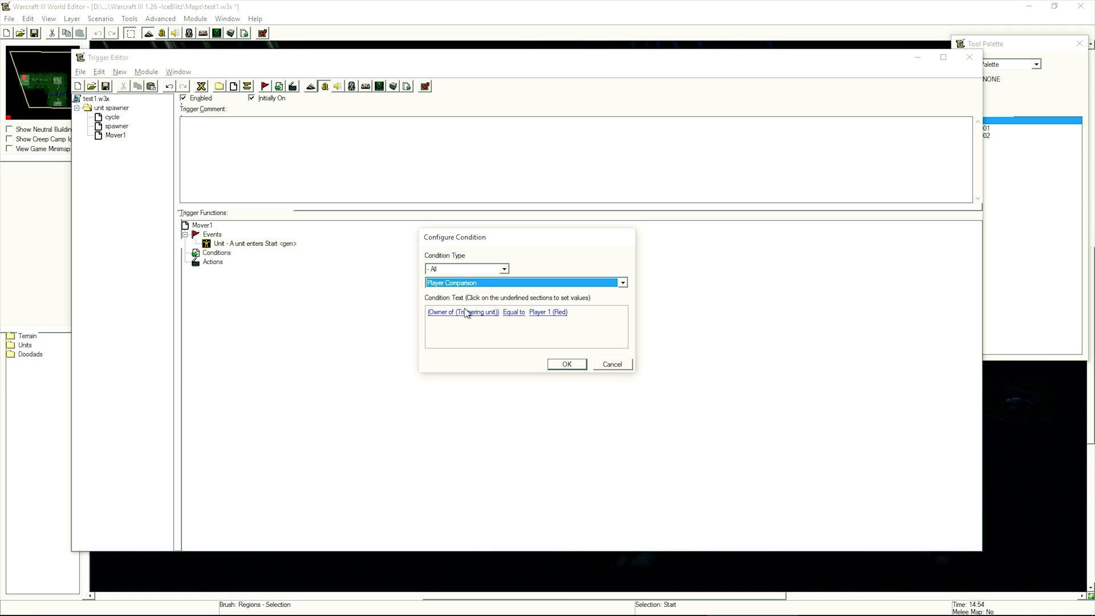
{"action": "left_click", "coordinate": [462, 312]}
{"action": "left_click", "coordinate": [531, 321]}
{"action": "left_click", "coordinate": [599, 320]}
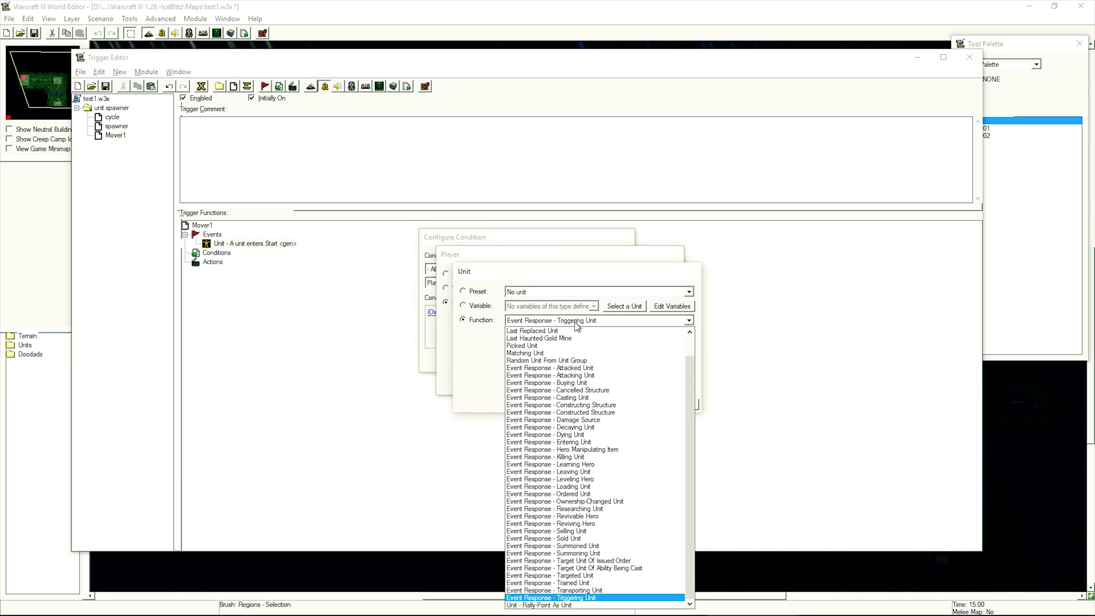
{"action": "left_click", "coordinate": [565, 443]}
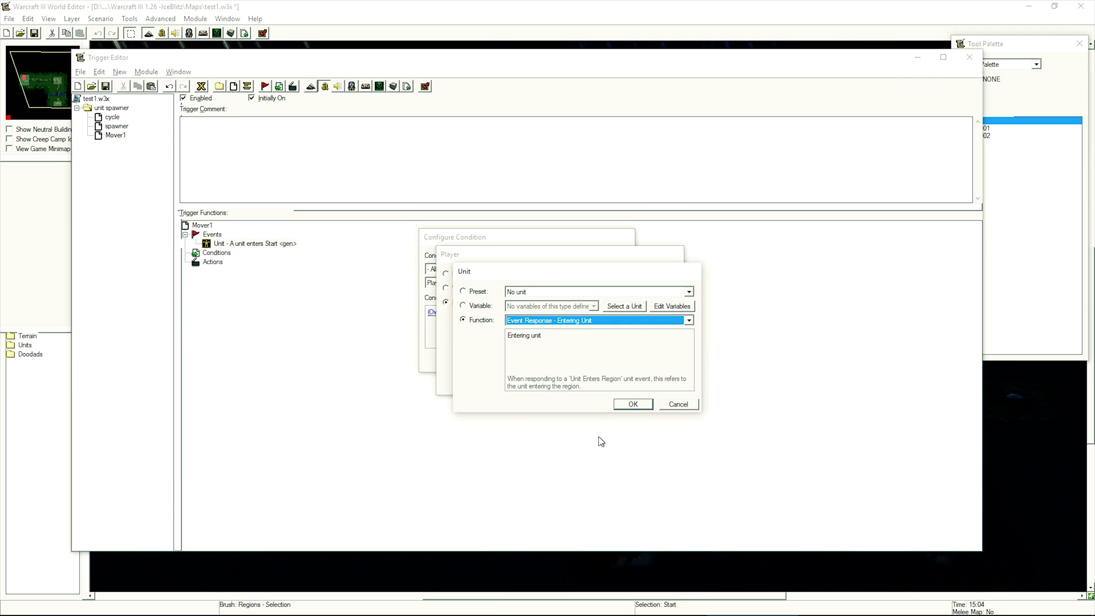
Confirm Mover1's condition that the entering unit's owner is Player 1 (Red)
{"action": "left_click", "coordinate": [638, 405]}
{"action": "left_click", "coordinate": [616, 387]}
{"action": "left_click", "coordinate": [568, 365]}
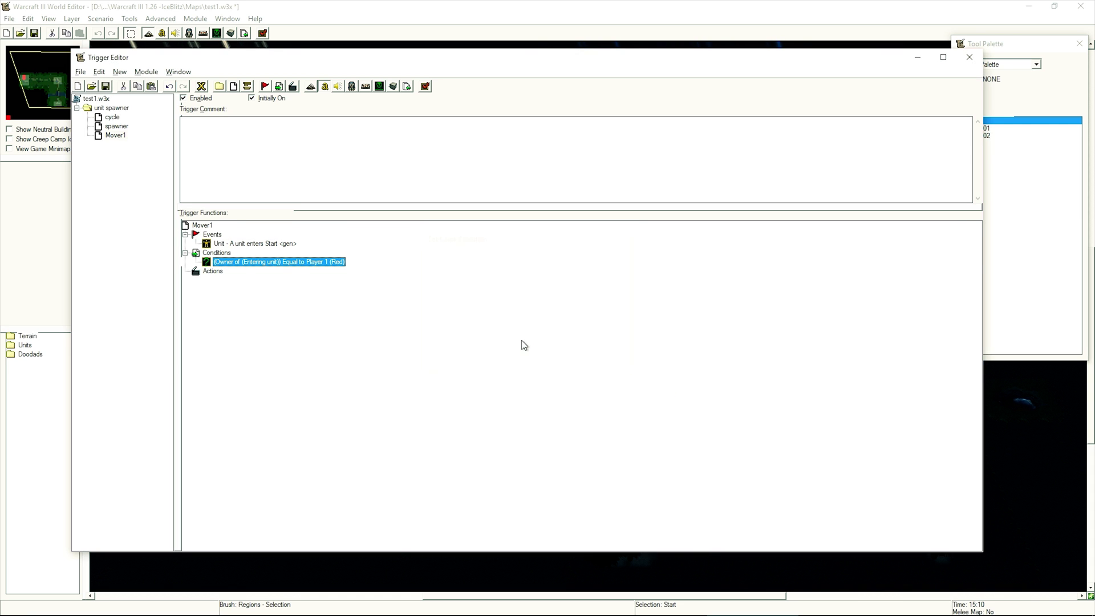
Add an Issue Order Targeting A Point action to Mover1 for the Entering Unit
{"action": "left_click", "coordinate": [211, 271]}
{"action": "left_click", "coordinate": [295, 87]}
{"action": "left_click", "coordinate": [455, 269]}
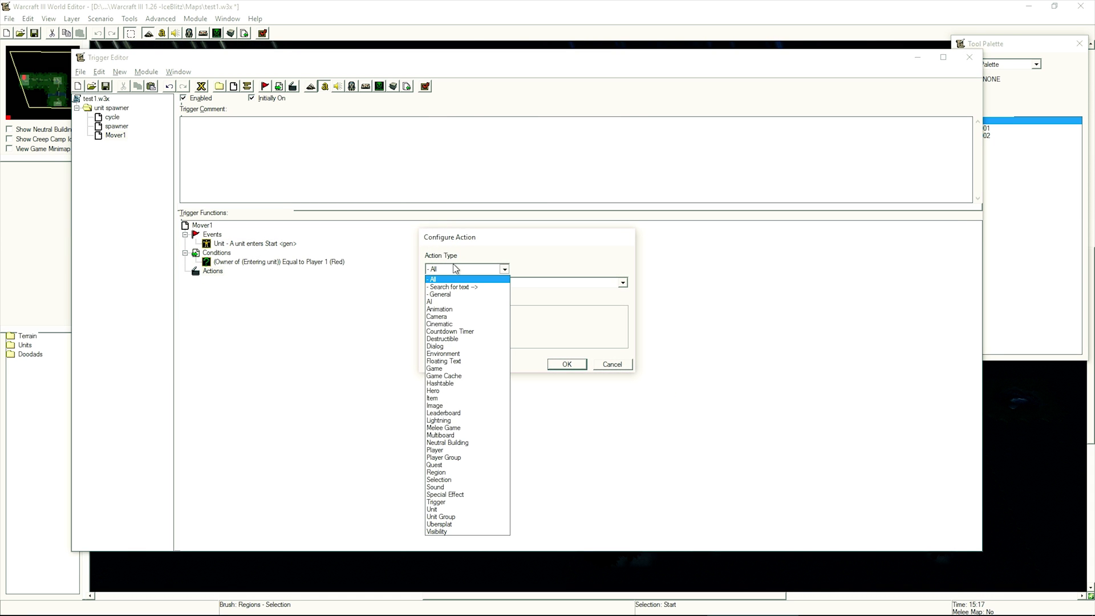
{"action": "key", "text": "u"}
{"action": "key", "text": "Return"}
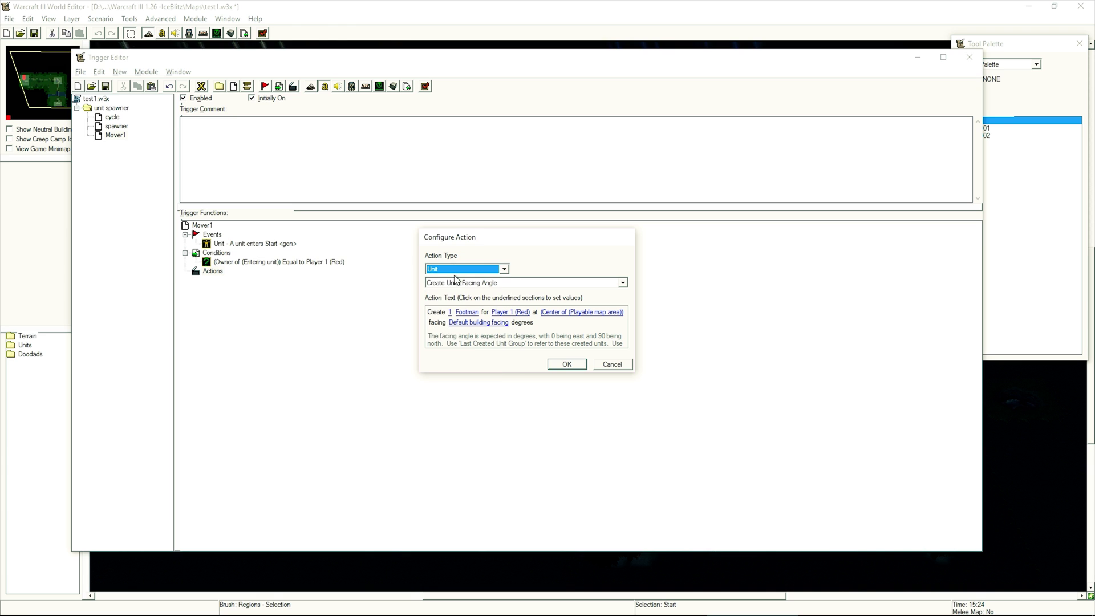
{"action": "left_click", "coordinate": [462, 283]}
{"action": "scroll", "coordinate": [514, 411], "scroll_direction": "down", "scroll_amount": 10}
{"action": "scroll", "coordinate": [553, 403], "scroll_direction": "down", "scroll_amount": 10}
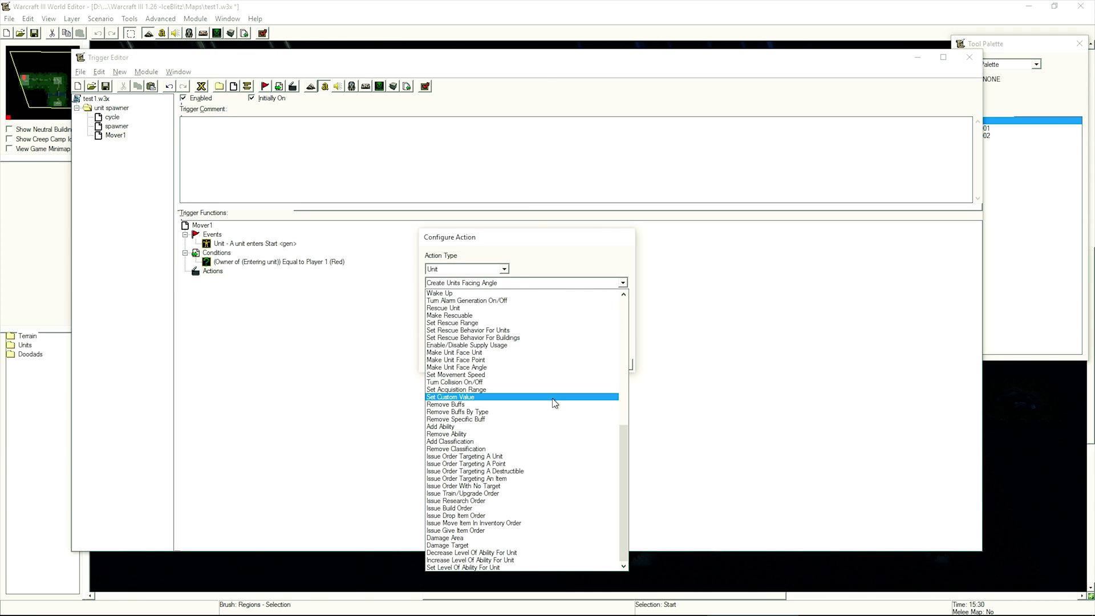
{"action": "left_click", "coordinate": [479, 463]}
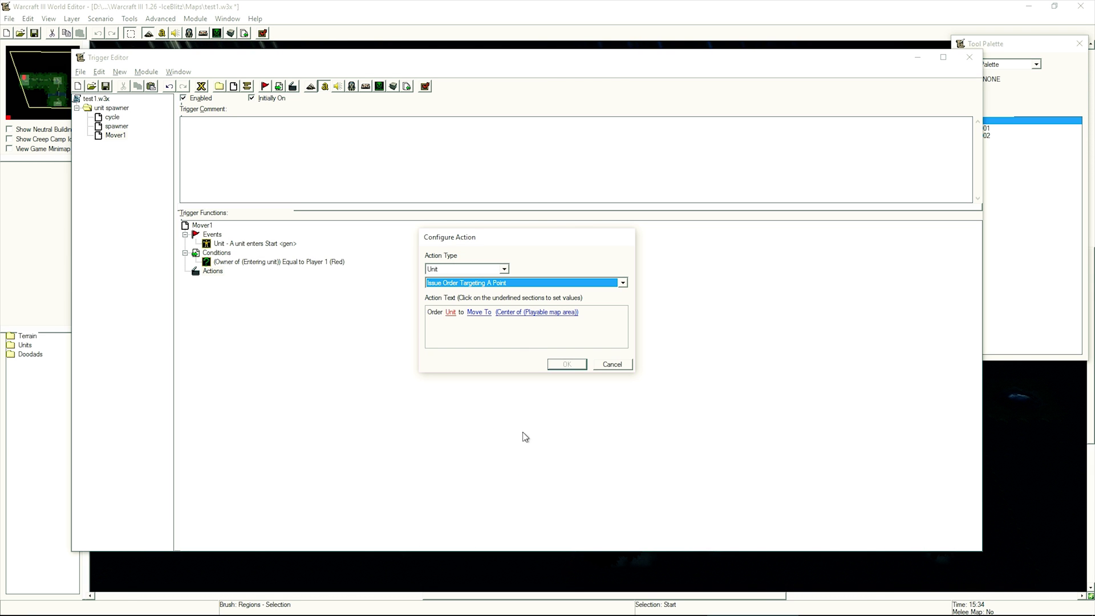
{"action": "left_click", "coordinate": [450, 314]}
{"action": "left_click", "coordinate": [582, 303]}
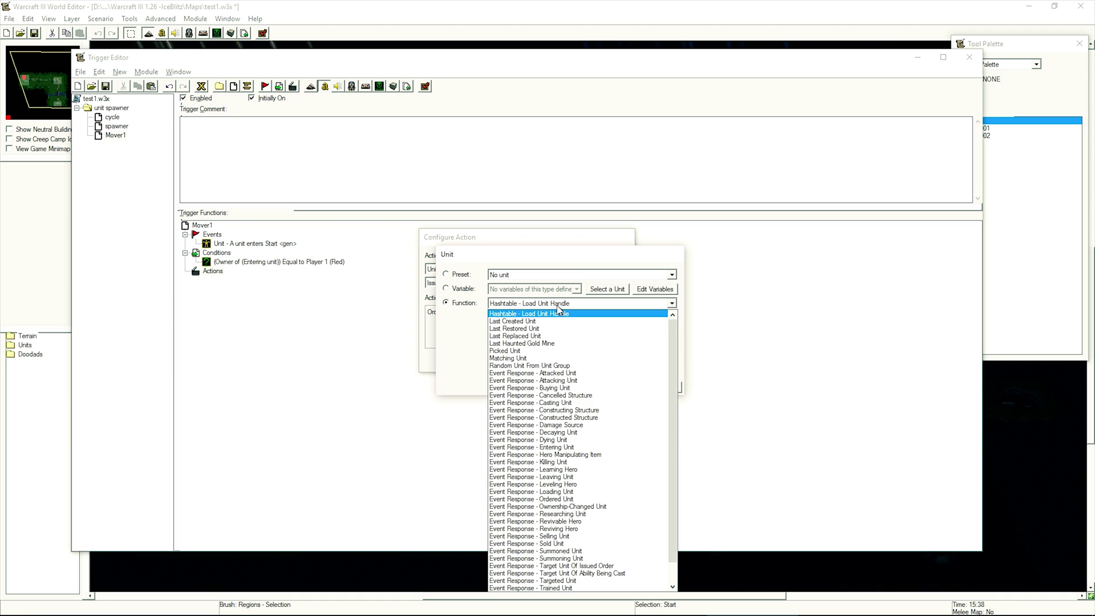
{"action": "left_click", "coordinate": [593, 447]}
{"action": "left_click", "coordinate": [587, 388]}
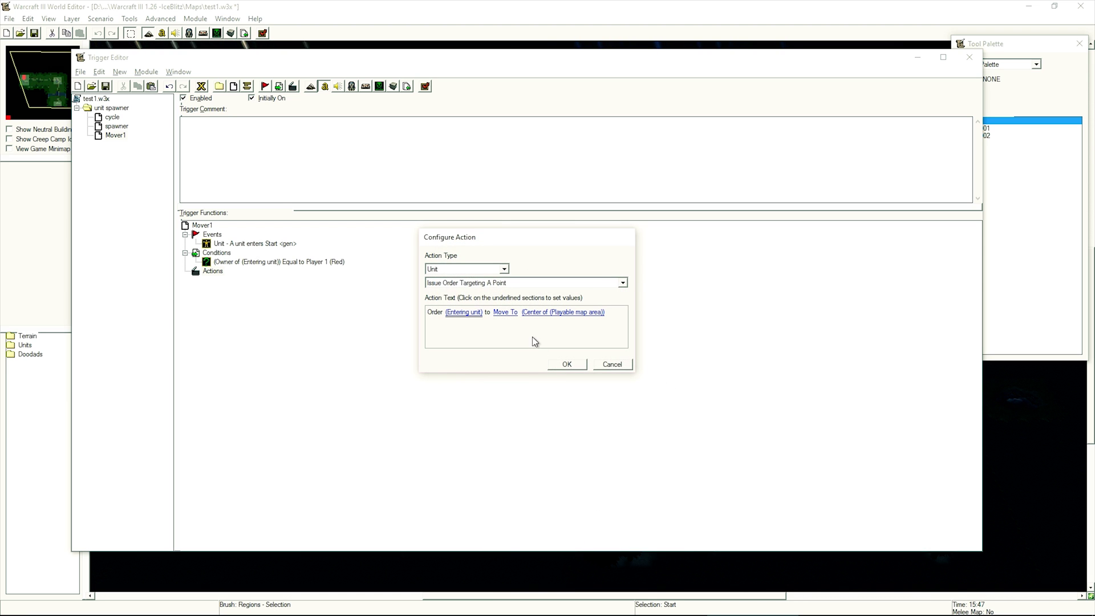
Make the order Attack-Move To the centre of Region 001 and confirm the action
{"action": "left_click", "coordinate": [505, 312]}
{"action": "left_click", "coordinate": [671, 274]}
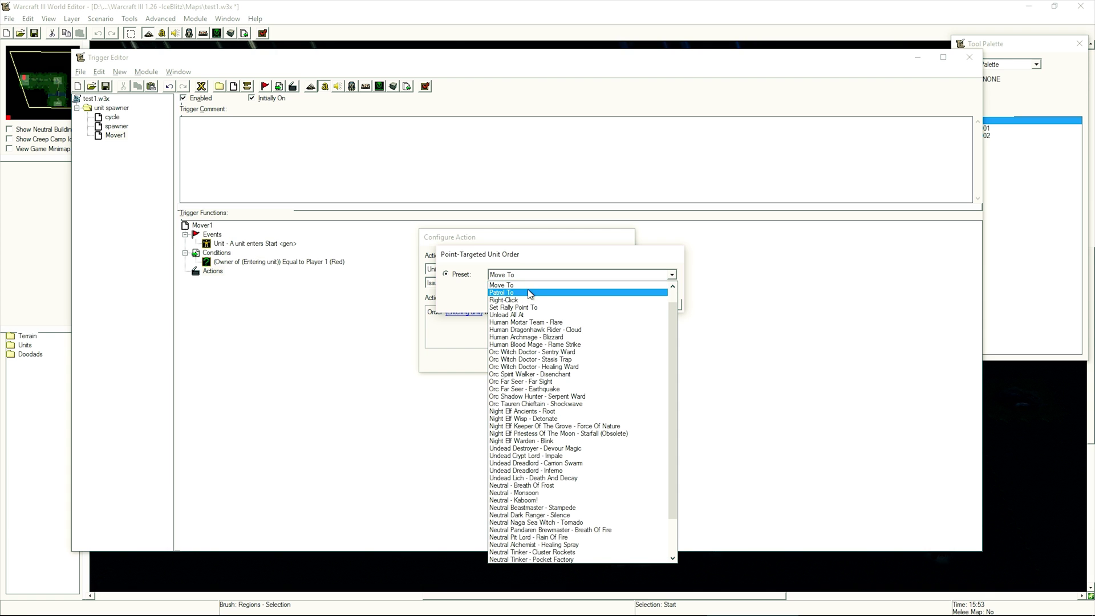
{"action": "scroll", "coordinate": [528, 294], "scroll_direction": "up", "scroll_amount": 2}
{"action": "left_click", "coordinate": [528, 293]}
{"action": "left_click", "coordinate": [613, 301]}
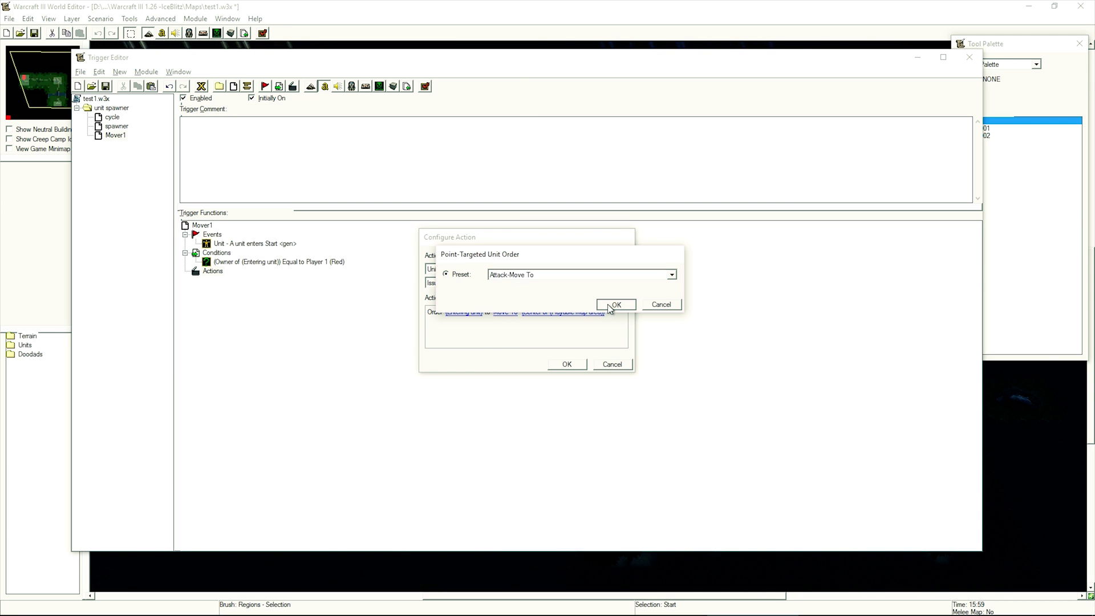
{"action": "left_click", "coordinate": [582, 312]}
{"action": "left_click", "coordinate": [544, 304]}
{"action": "left_click", "coordinate": [614, 305]}
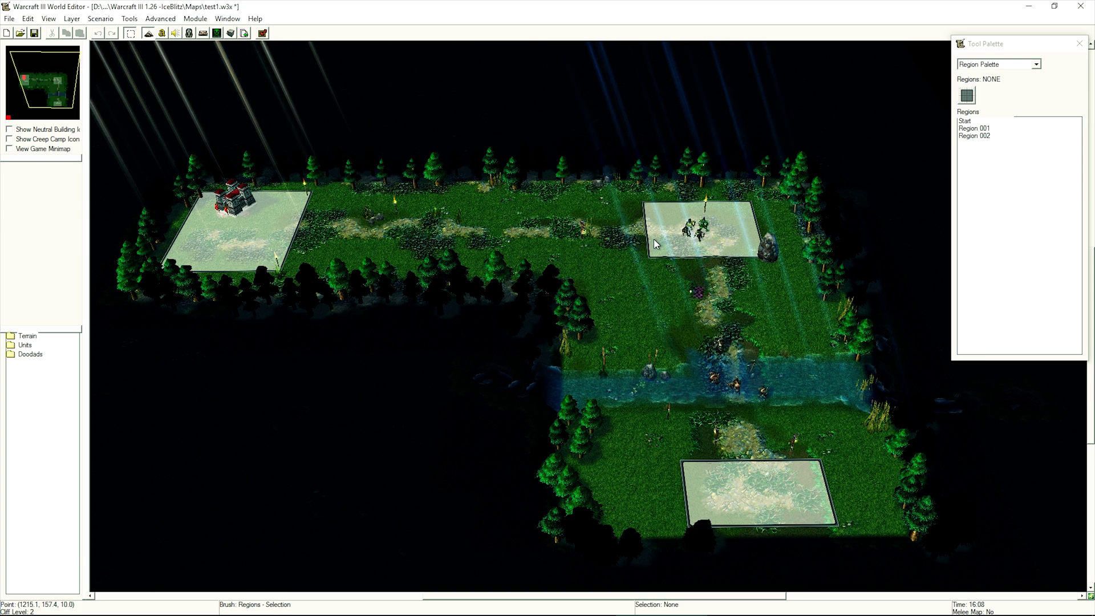
{"action": "left_click", "coordinate": [653, 239]}
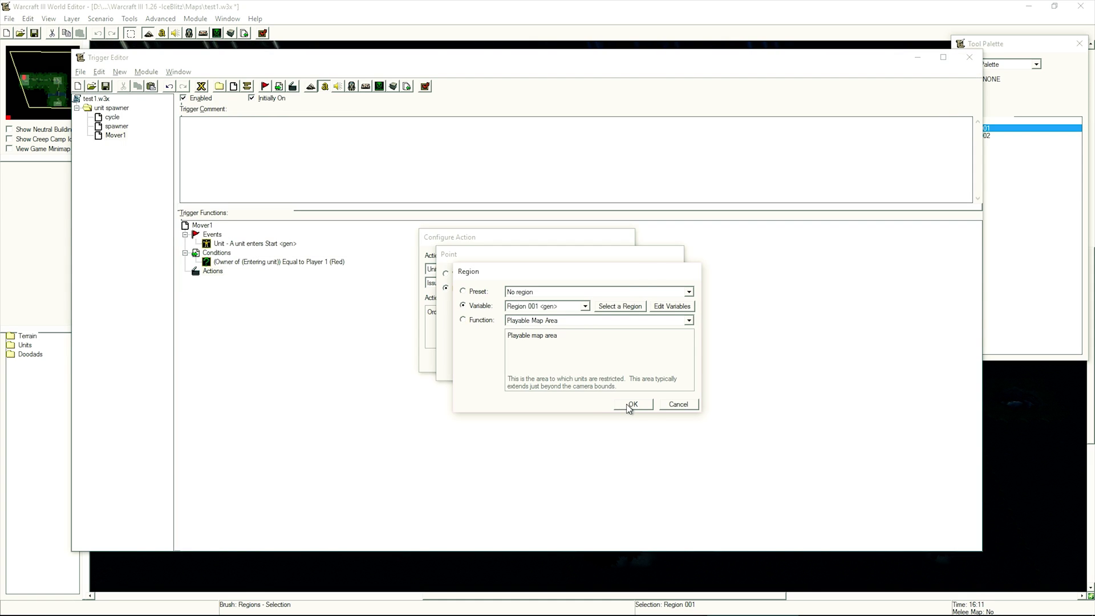
{"action": "left_click", "coordinate": [631, 404]}
{"action": "left_click", "coordinate": [617, 371]}
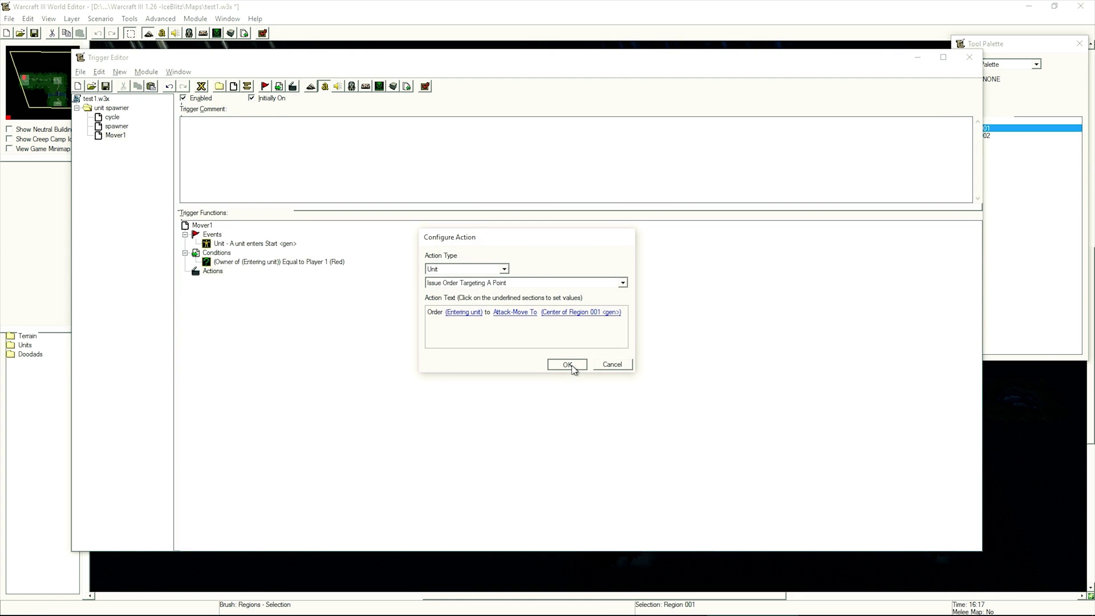
{"action": "left_click", "coordinate": [569, 364]}
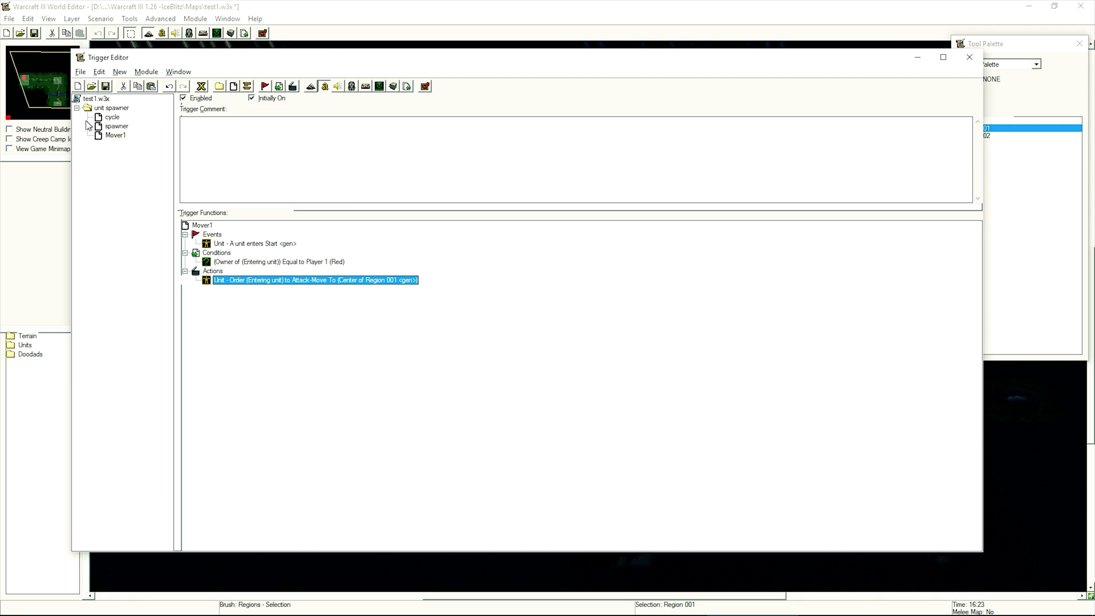
Duplicate Mover1 as Mover2 and change its entry event region to Region 001
{"action": "left_click", "coordinate": [116, 135]}
{"action": "key", "text": "ctrl+c"}
{"action": "key", "text": "ctrl+v"}
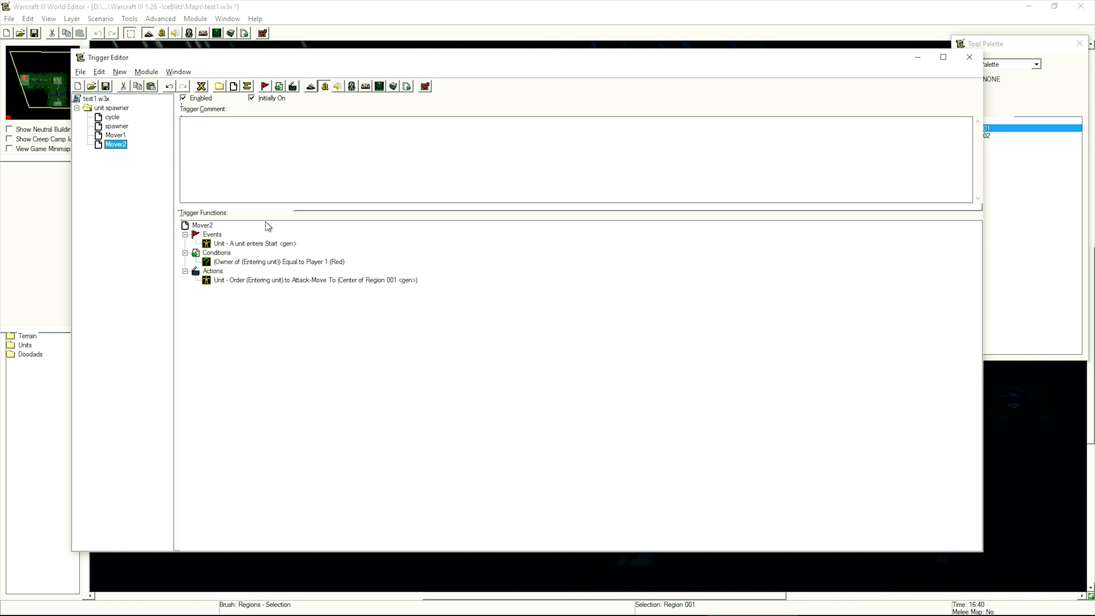
{"action": "double_click", "coordinate": [253, 244]}
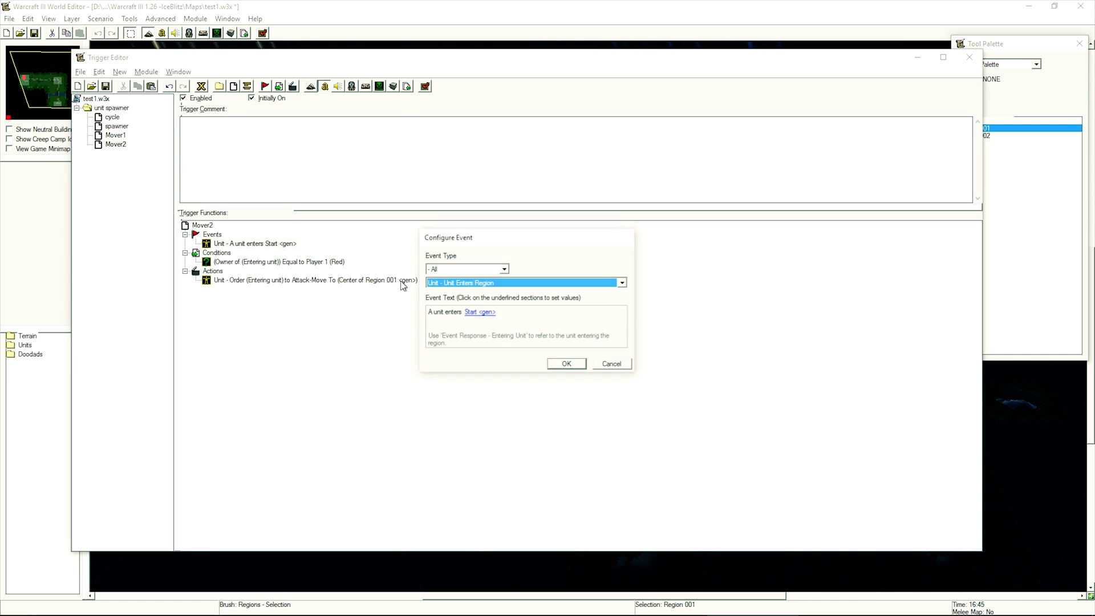
{"action": "left_click", "coordinate": [473, 316]}
{"action": "left_click", "coordinate": [604, 289]}
{"action": "left_click", "coordinate": [688, 227]}
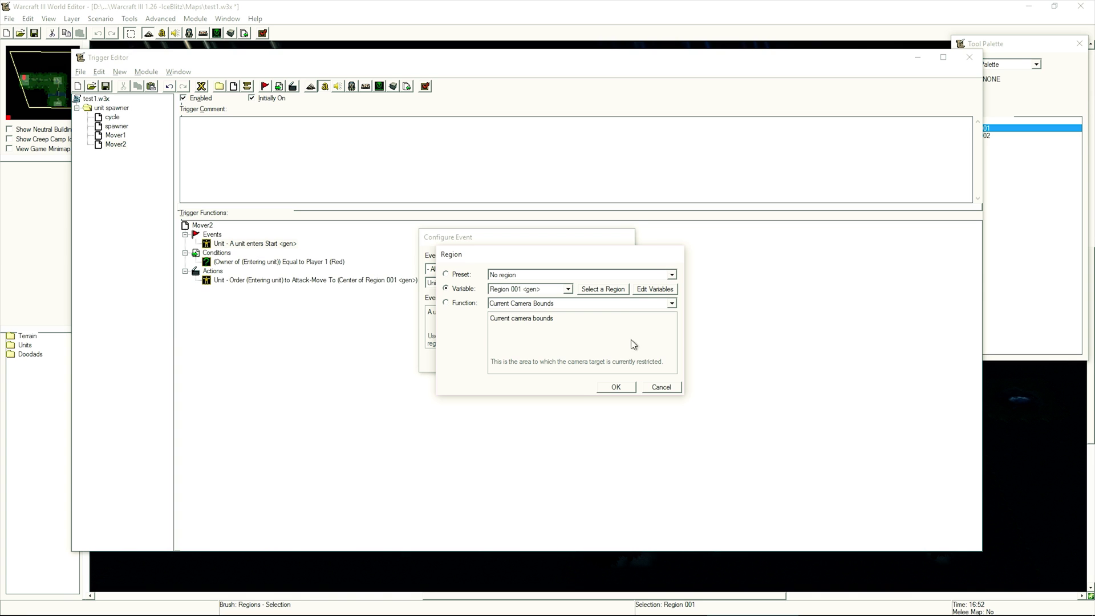
{"action": "left_click", "coordinate": [614, 387]}
{"action": "left_click", "coordinate": [571, 368]}
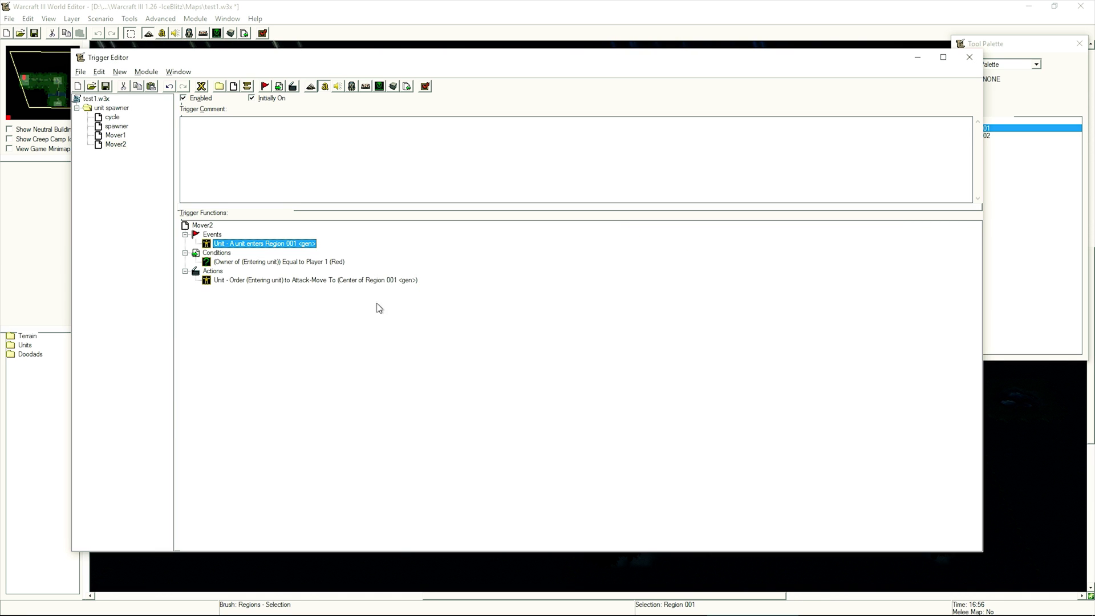
Retarget Mover2's attack-move to the centre of Region 002 and close the Trigger Editor
{"action": "double_click", "coordinate": [285, 281]}
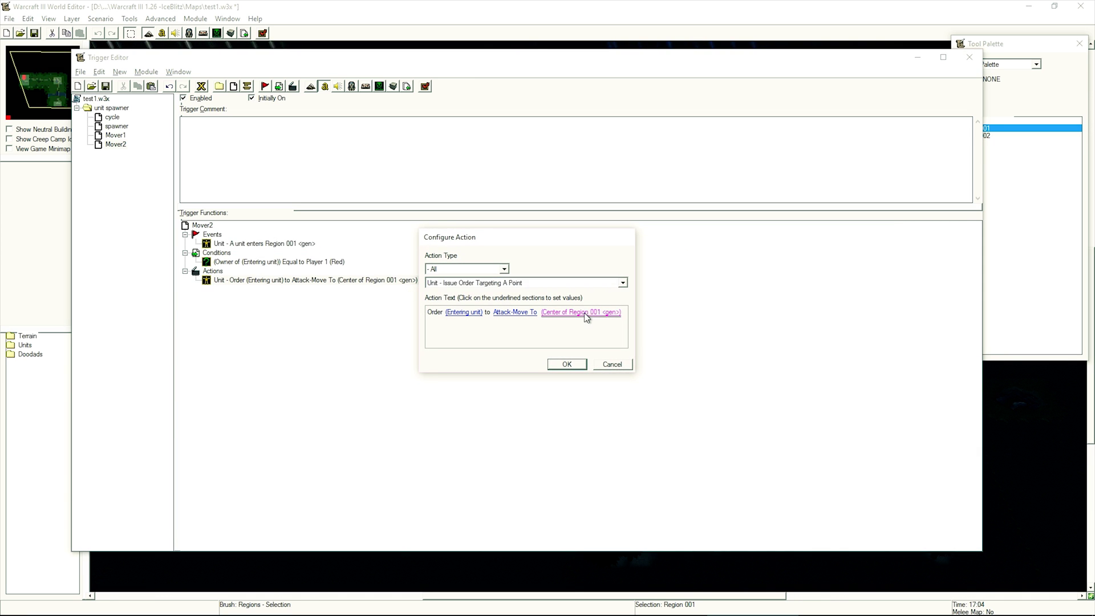
{"action": "left_click", "coordinate": [580, 312]}
{"action": "left_click", "coordinate": [547, 299]}
{"action": "left_click", "coordinate": [628, 304]}
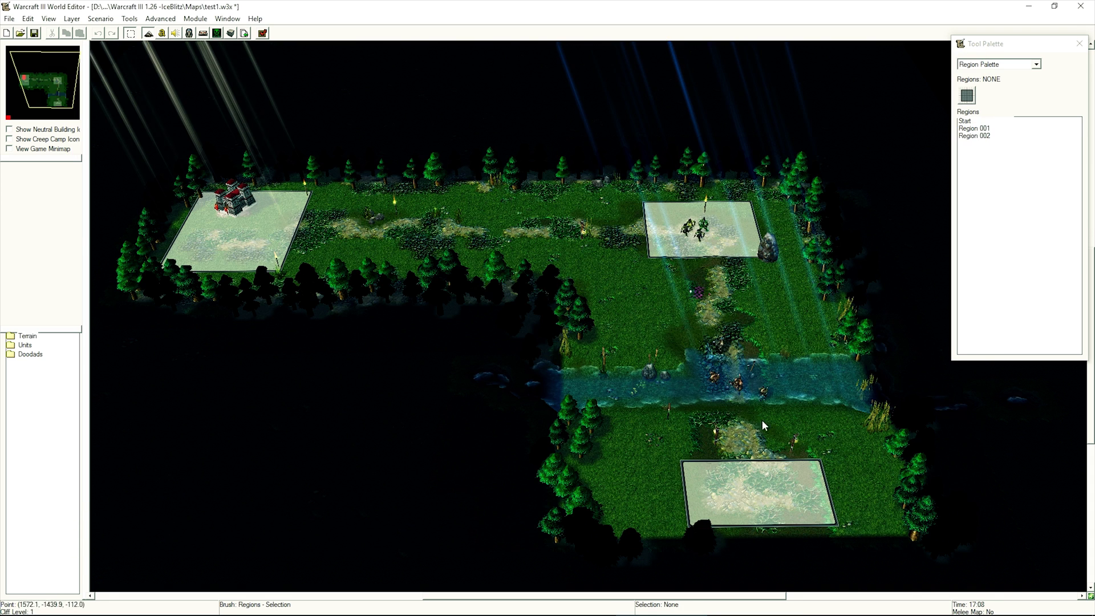
{"action": "left_click", "coordinate": [748, 487]}
{"action": "left_click", "coordinate": [624, 409]}
{"action": "left_click", "coordinate": [600, 374]}
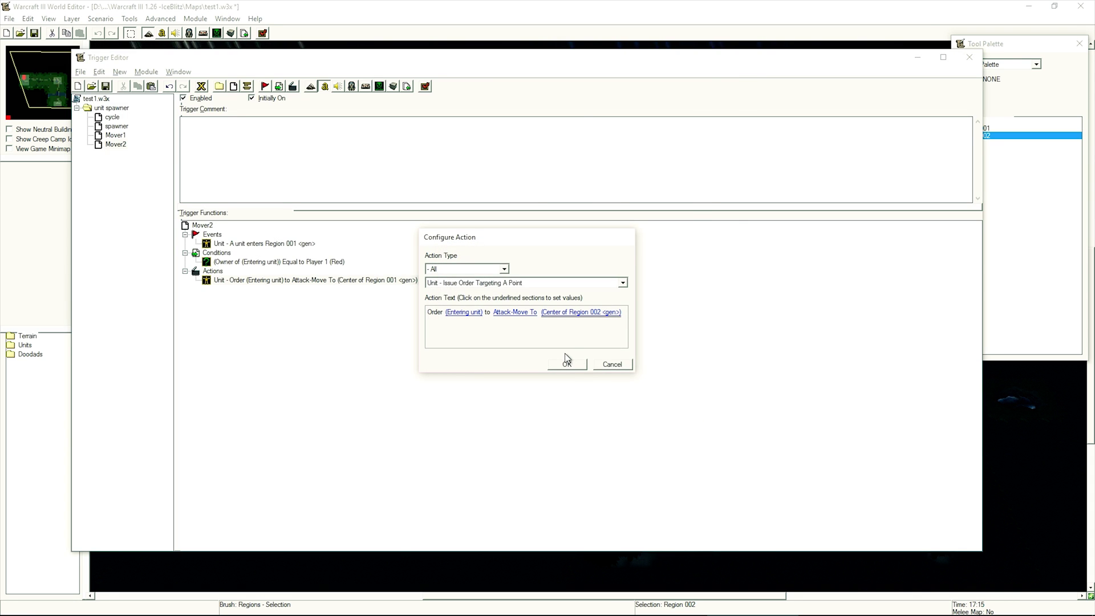
{"action": "left_click", "coordinate": [567, 363]}
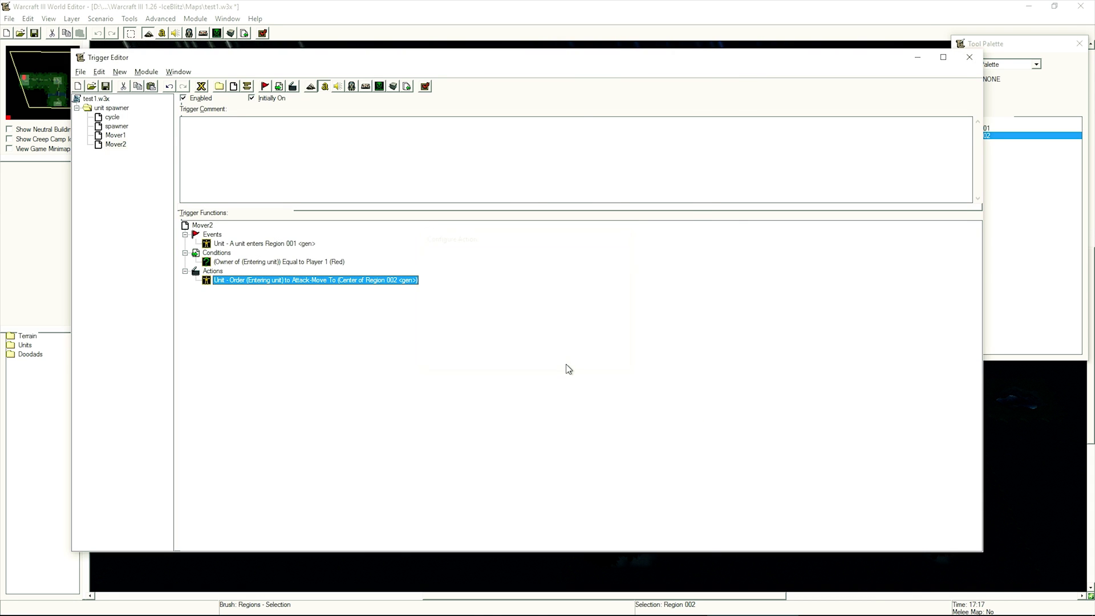
{"action": "left_click", "coordinate": [968, 58]}
{"action": "scroll", "coordinate": [649, 261], "scroll_direction": "down", "scroll_amount": 3}
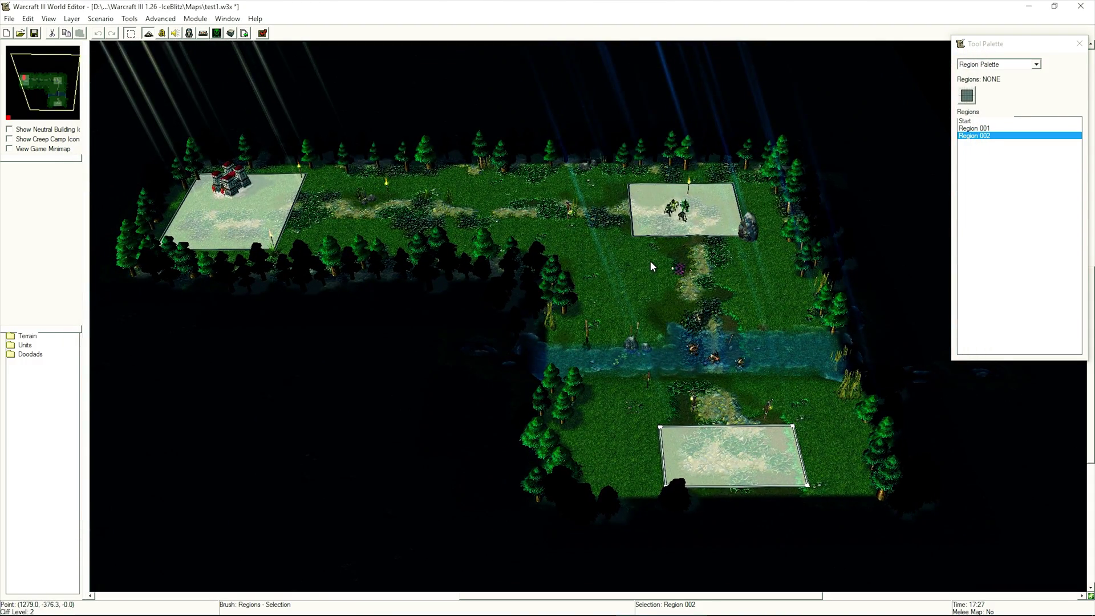
{"action": "scroll", "coordinate": [654, 261], "scroll_direction": "up", "scroll_amount": 1}
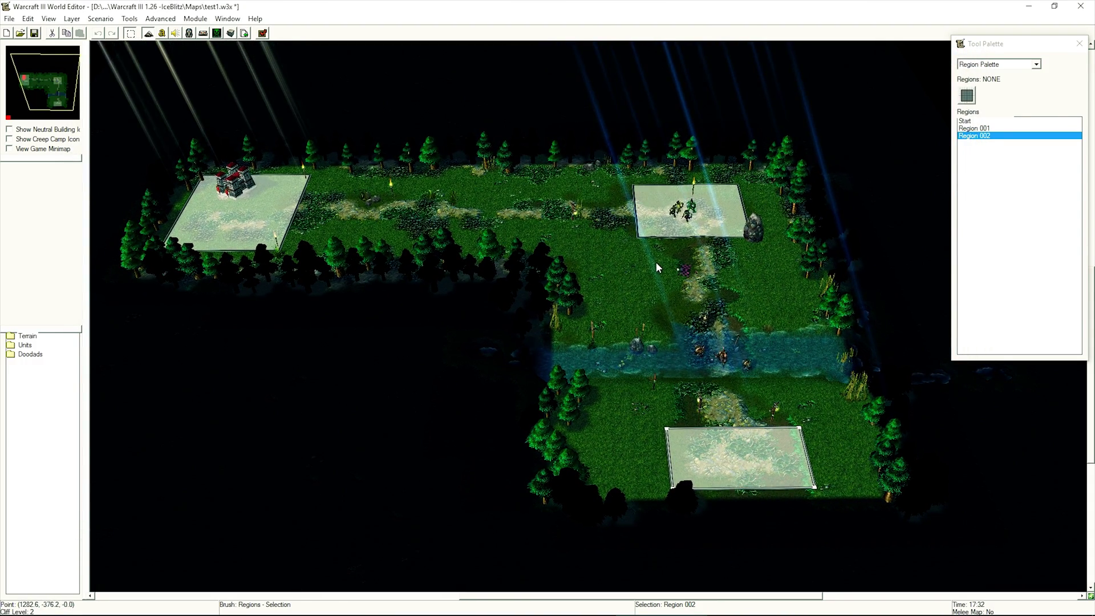
Start the map as a Warcraft III test game from the Test Map toolbar button
{"action": "left_click", "coordinate": [262, 33]}
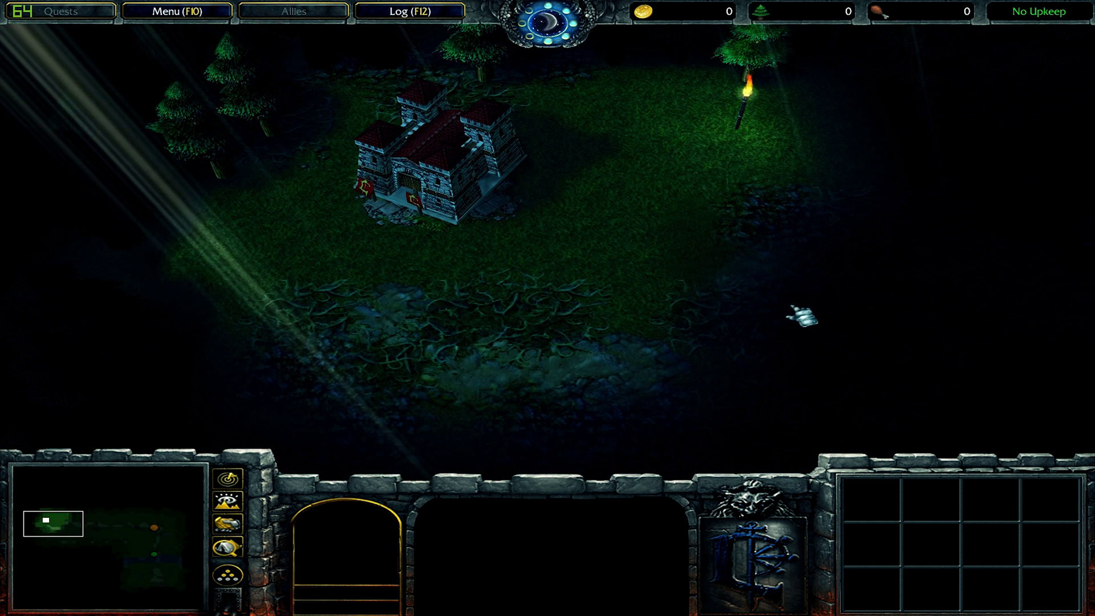
Pan the camera right and down across the starting base and its castle
{"action": "key", "text": "Right"}
{"action": "key", "text": "Down"}
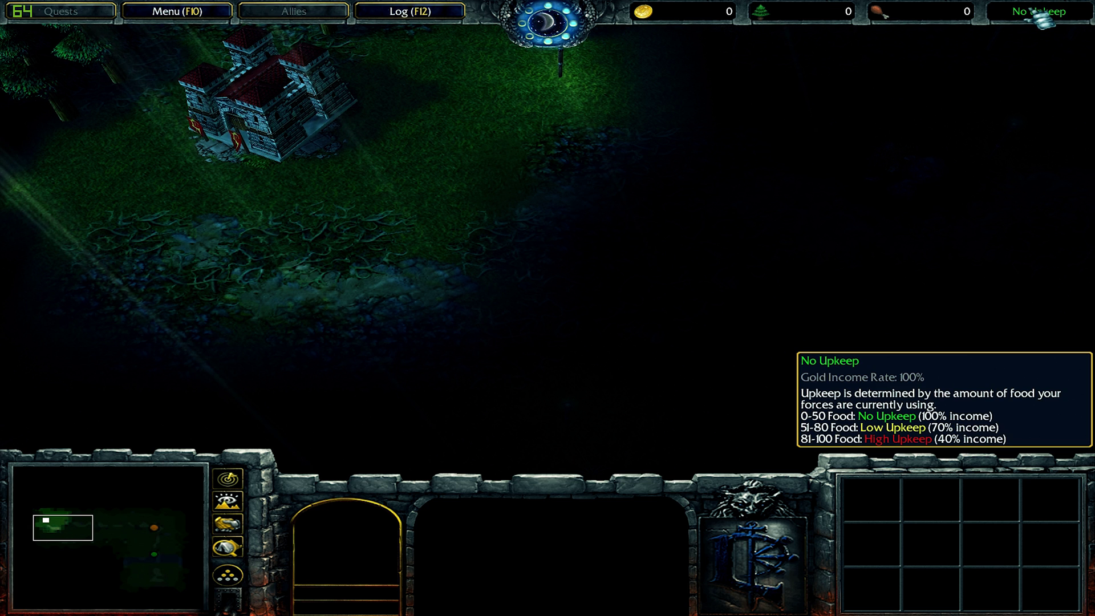
{"action": "mouse_move", "coordinate": [1039, 11]}
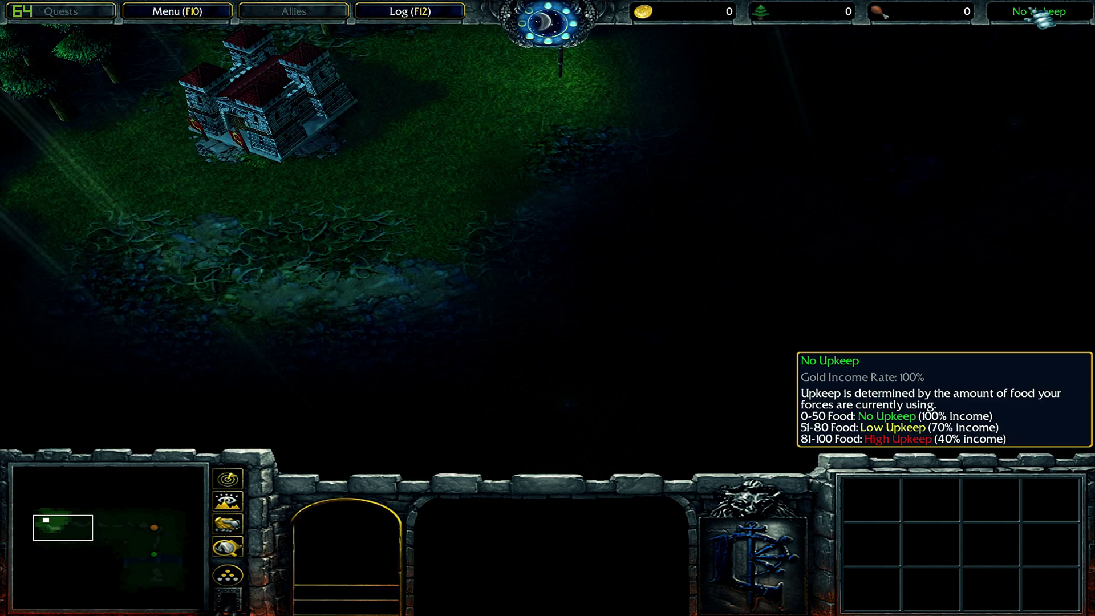
Pan the camera east with the arrow keys to follow the marching footmen along the path
{"action": "key", "text": "Right"}
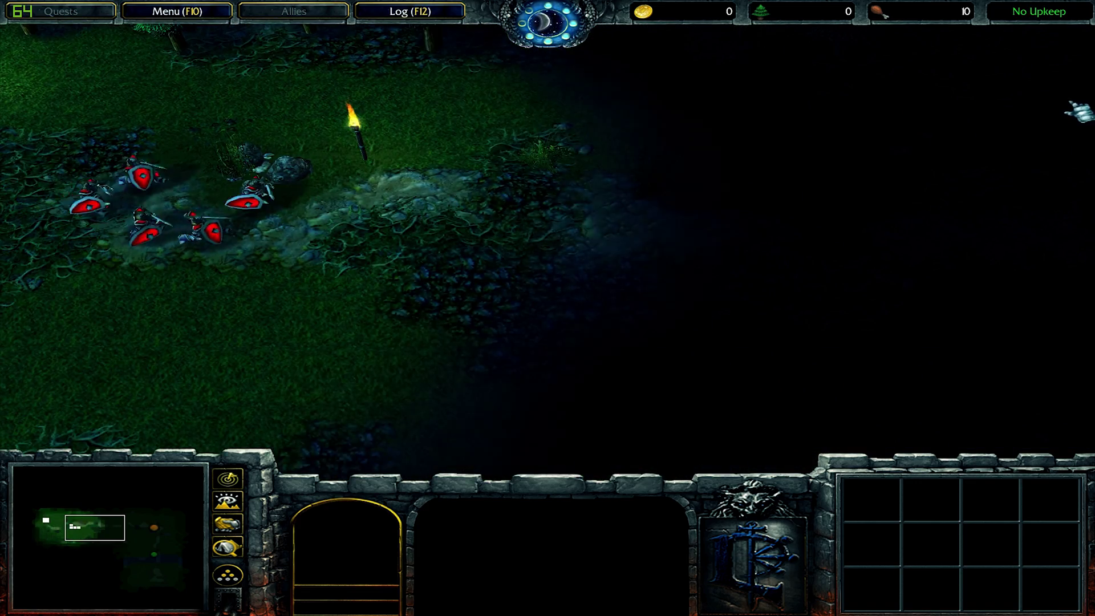
{"action": "key", "text": "Right"}
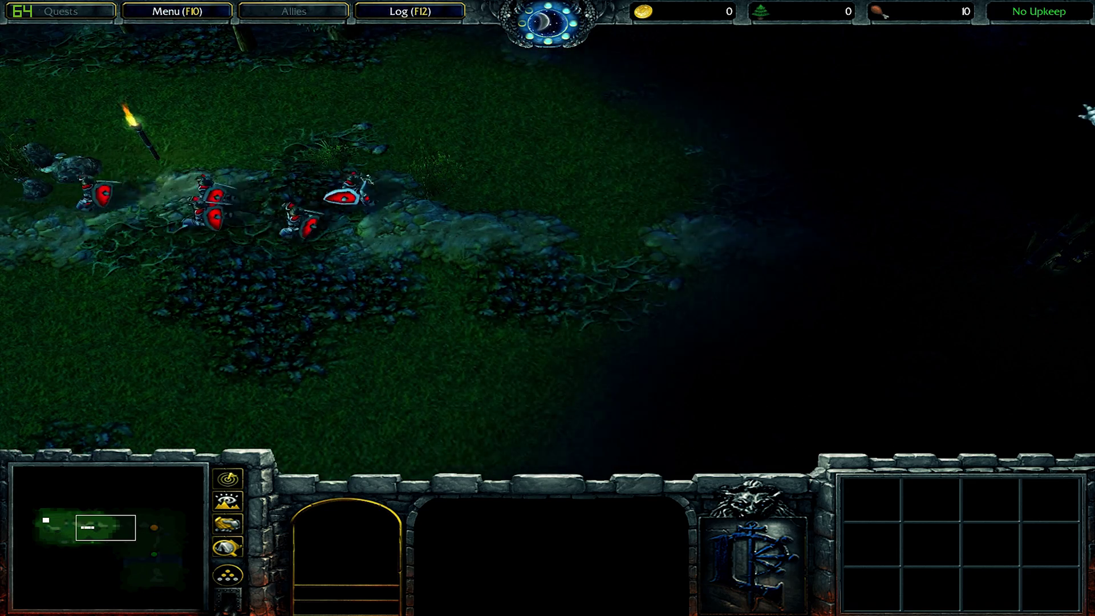
{"action": "key", "text": "Right"}
{"action": "key", "text": "Down"}
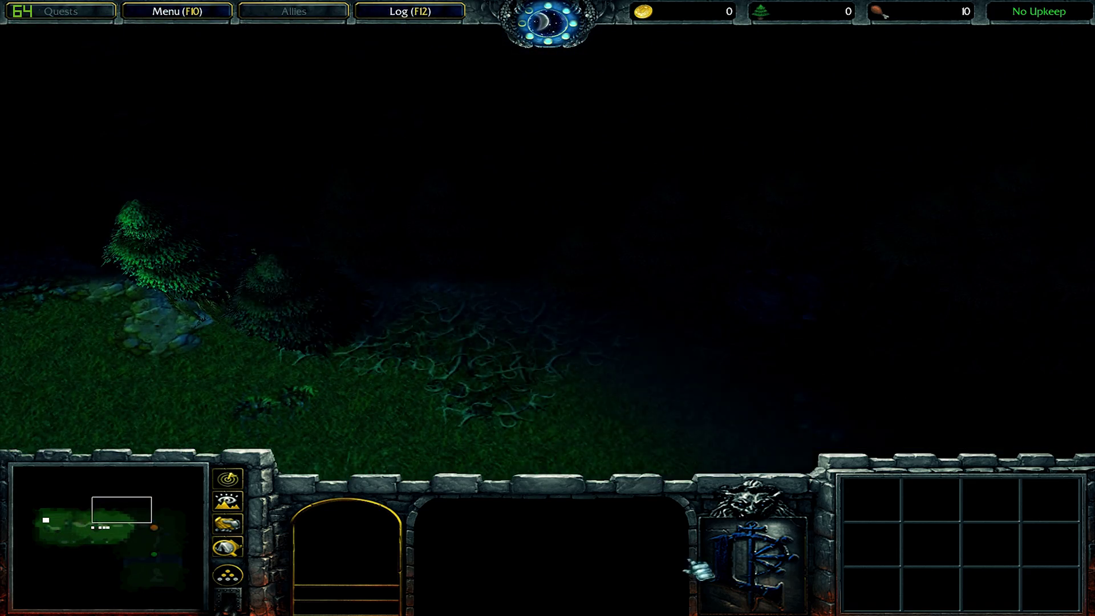
{"action": "key", "text": "Up"}
{"action": "key", "text": "Up"}
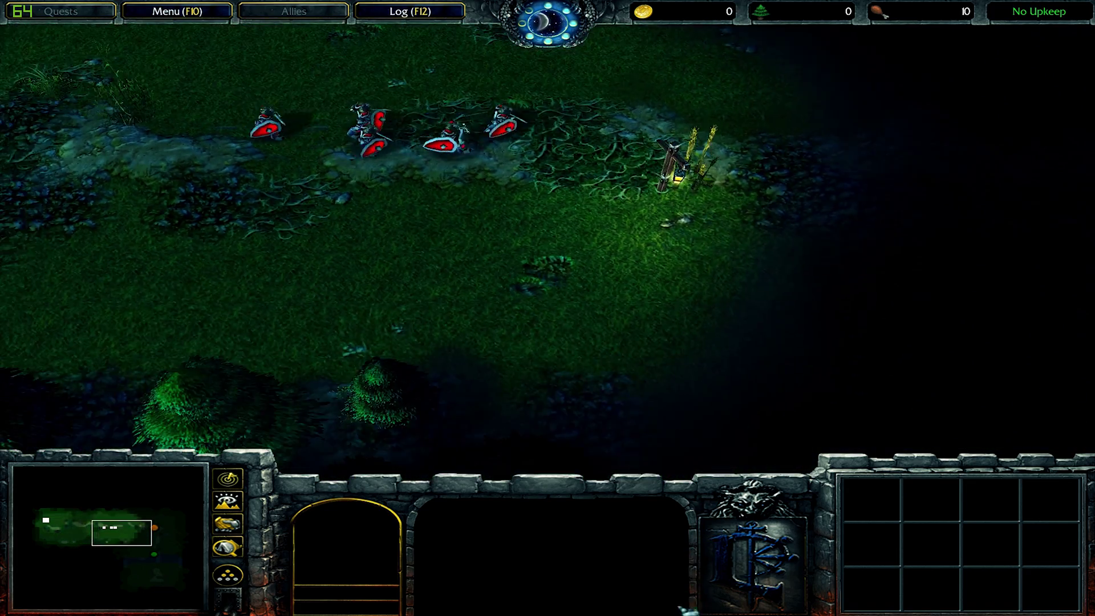
{"action": "key", "text": "Right"}
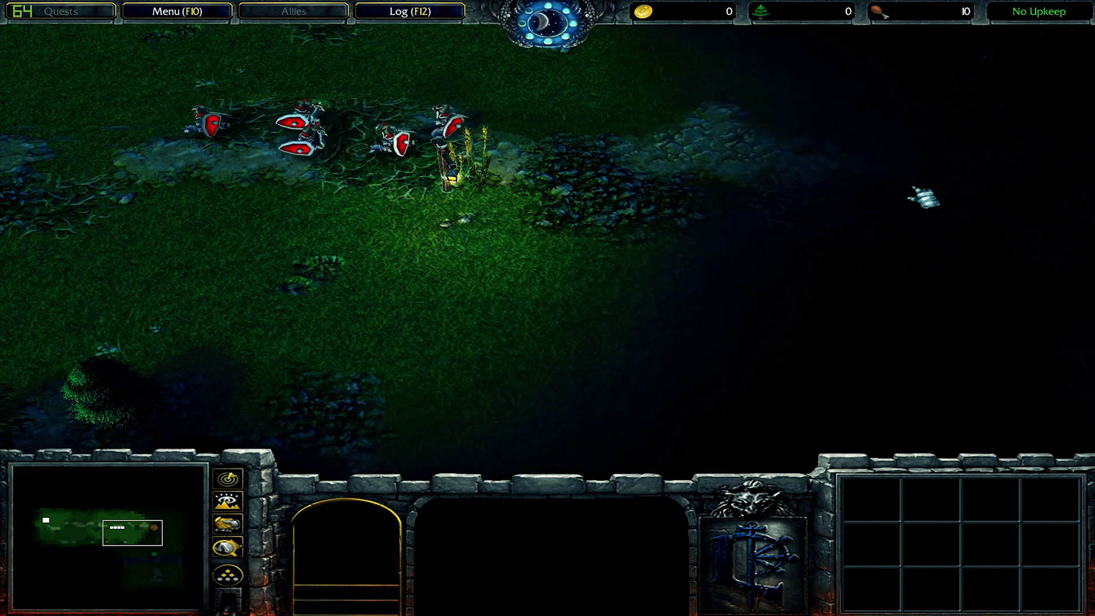
{"action": "key", "text": "Right"}
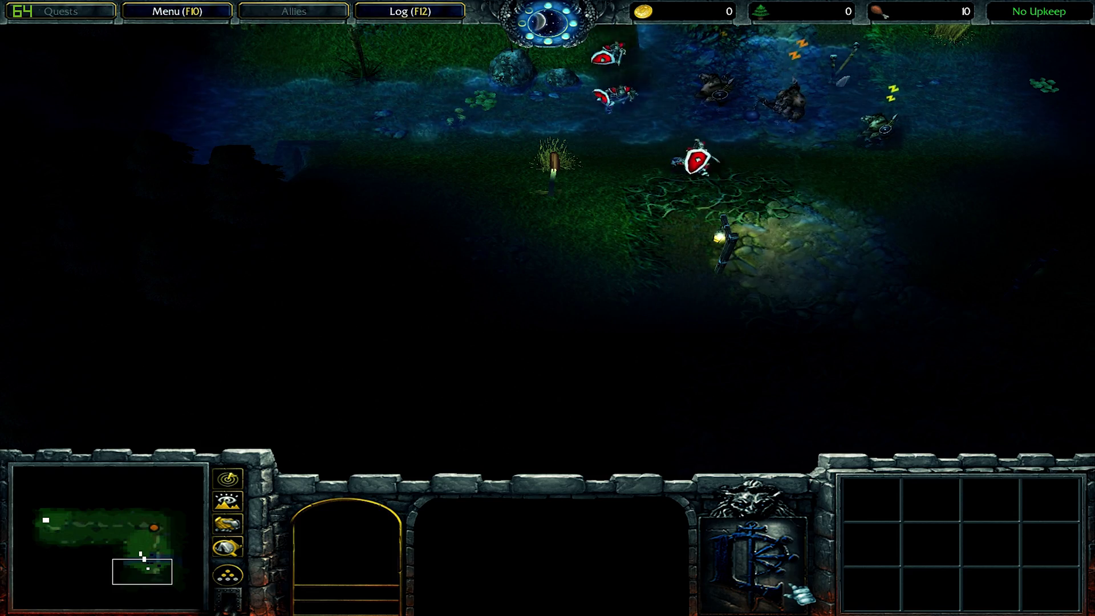
Use the minimap to view the upper-right area and the creep creek, then the newly spawned footmen
{"action": "left_click", "coordinate": [152, 528]}
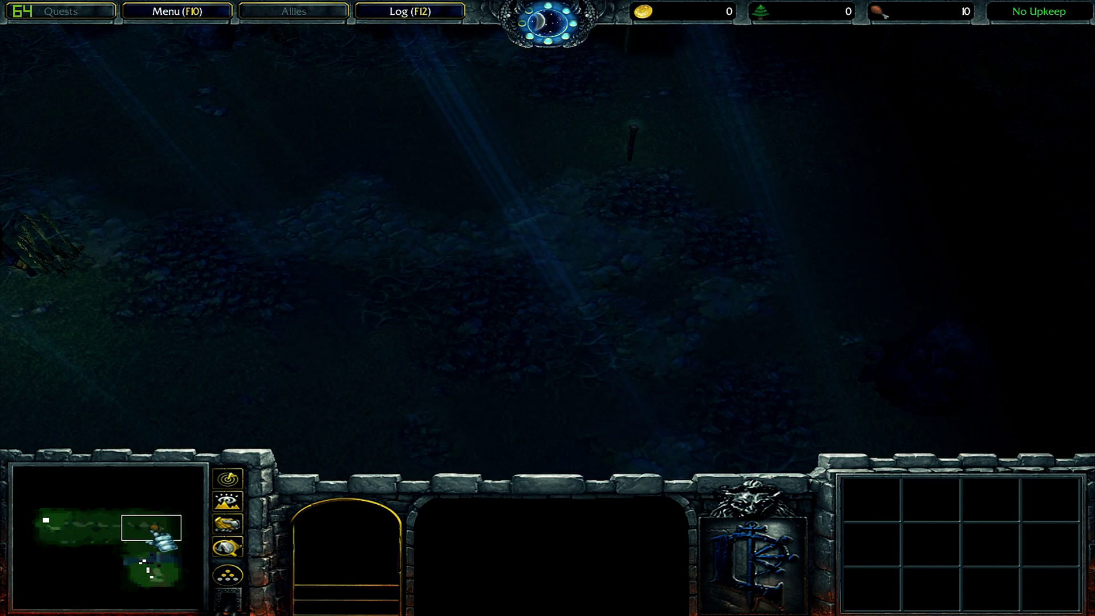
{"action": "left_click", "coordinate": [152, 556]}
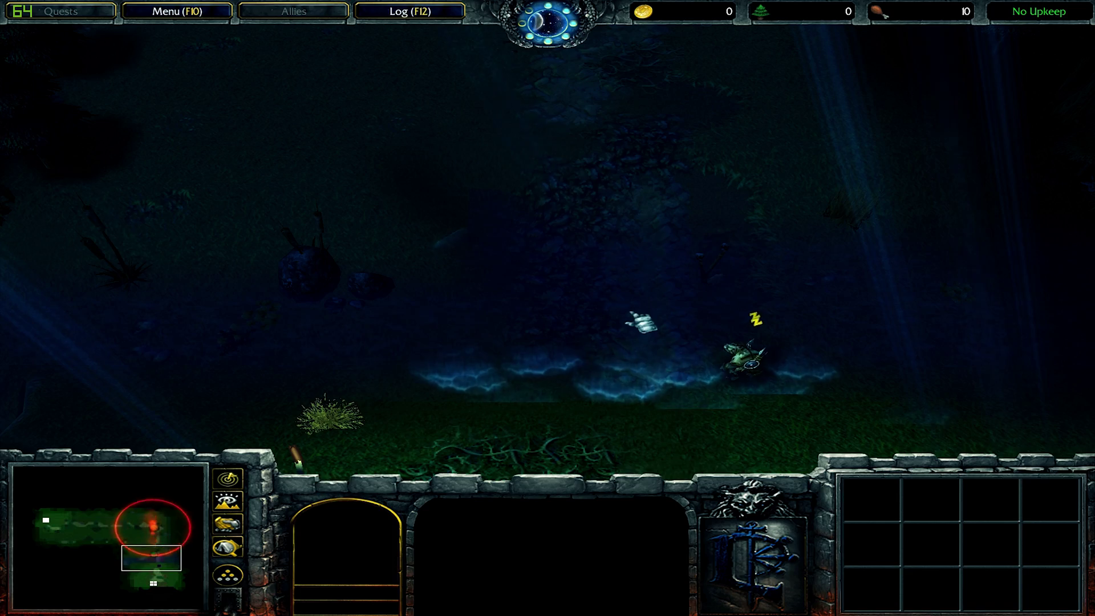
{"action": "left_click", "coordinate": [154, 526]}
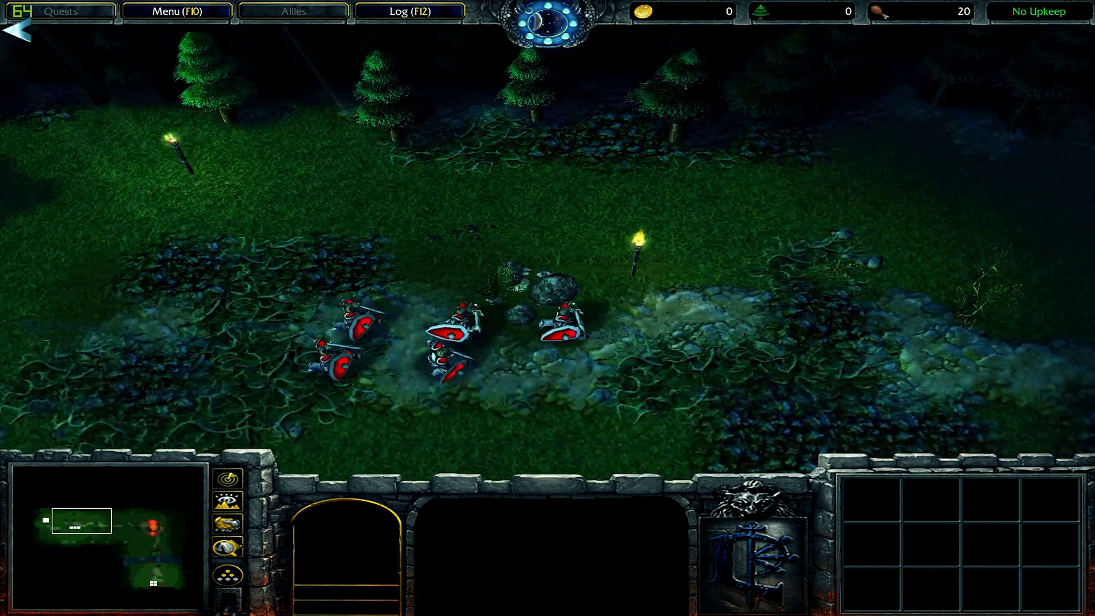
{"action": "left_click", "coordinate": [94, 522]}
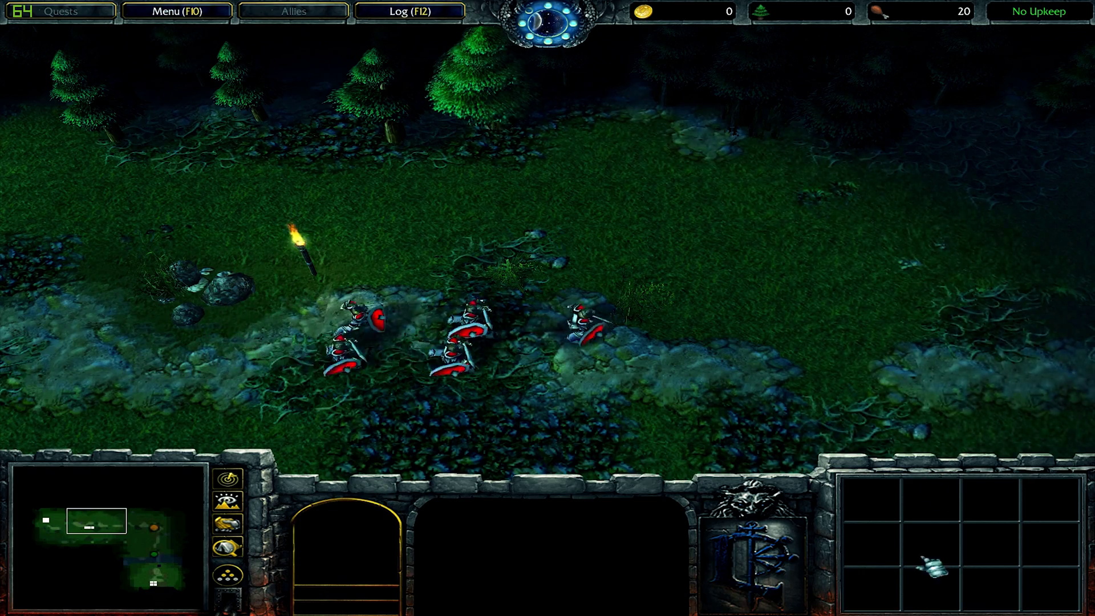